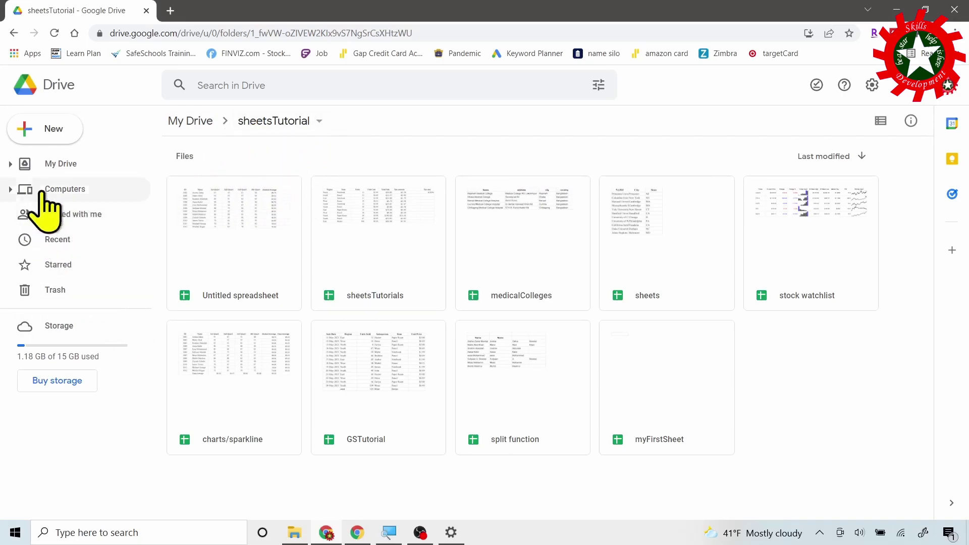
Create a new blank Google Form from the Drive New menu.
{"action": "left_click", "coordinate": [56, 133]}
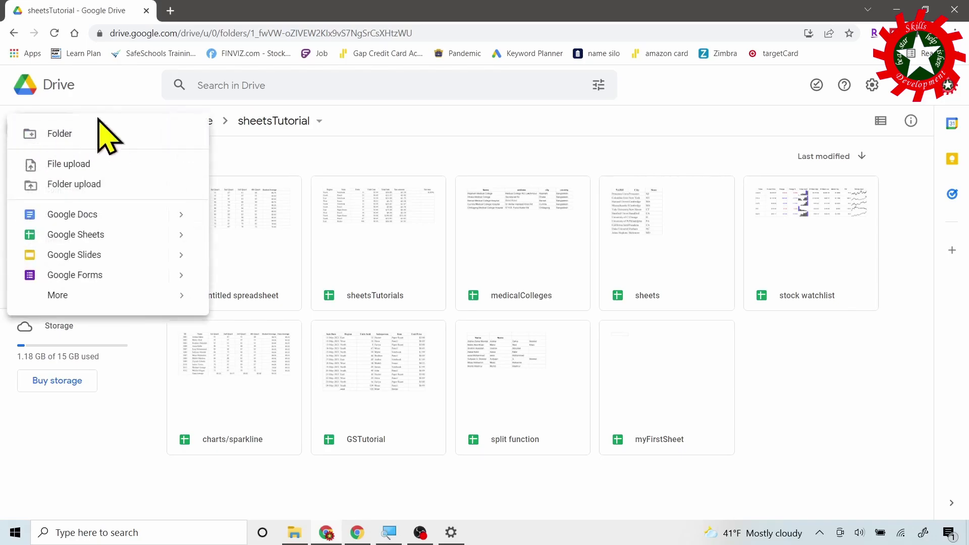
{"action": "left_click", "coordinate": [93, 275]}
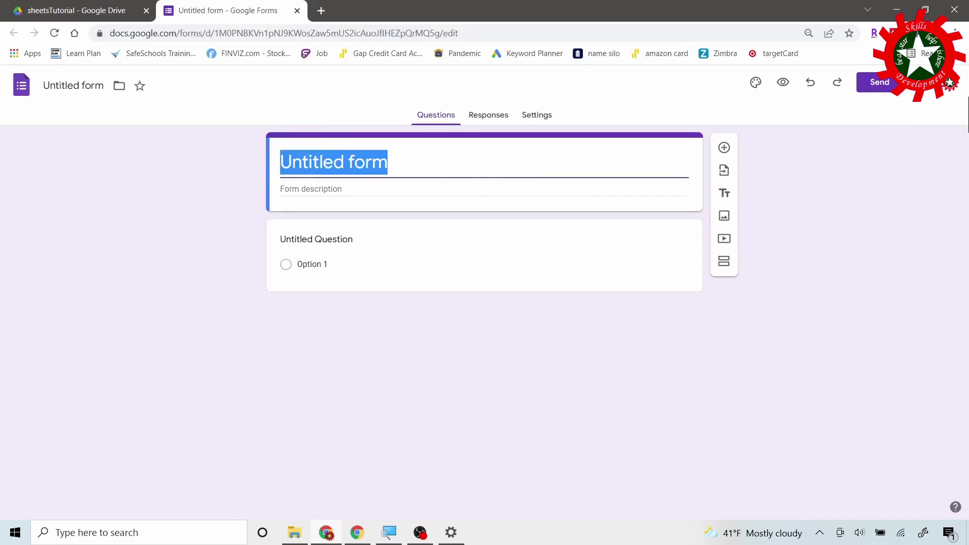
Title the form 'Customer Information' and describe it as 'Collecting my customer information'.
{"action": "type", "text": "Customer In"}
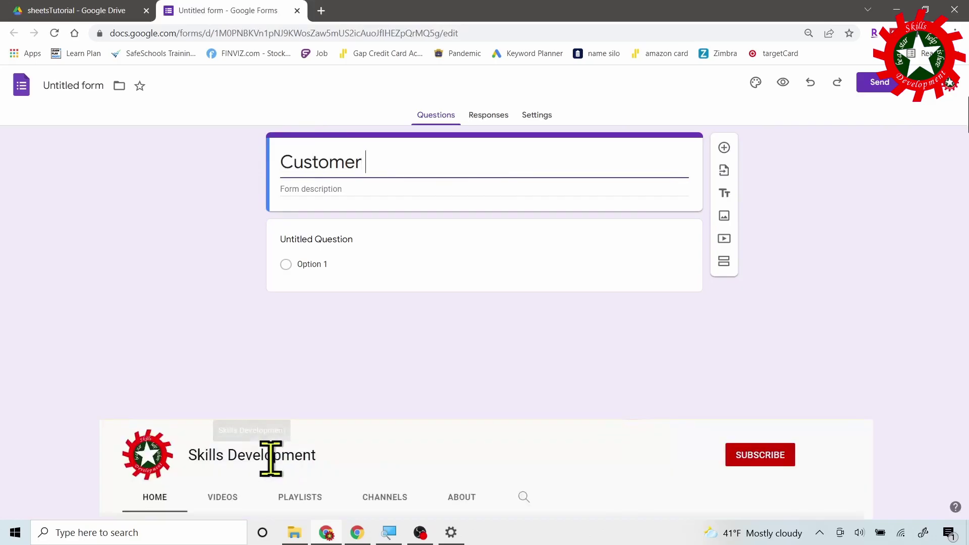
{"action": "type", "text": "formation"}
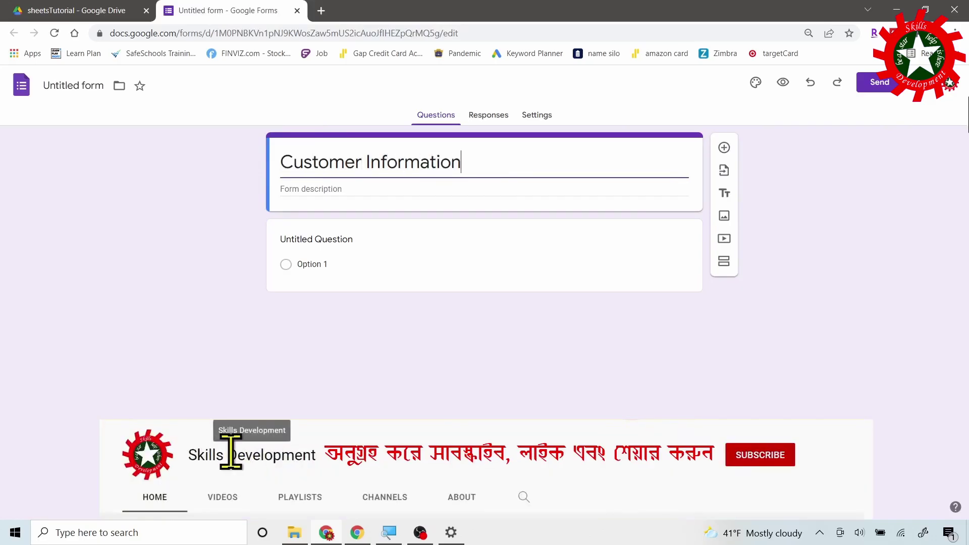
{"action": "left_click", "coordinate": [259, 167]}
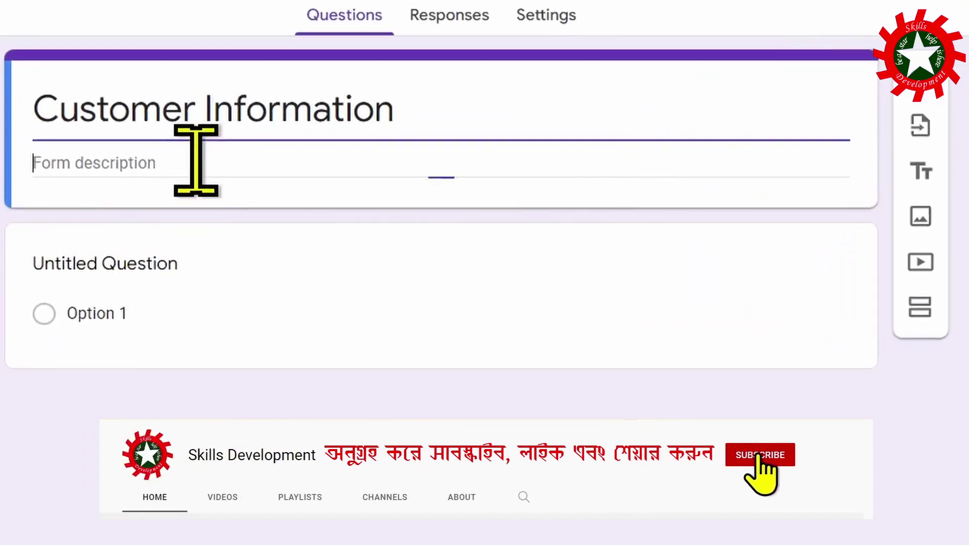
{"action": "type", "text": "Collecting cu"}
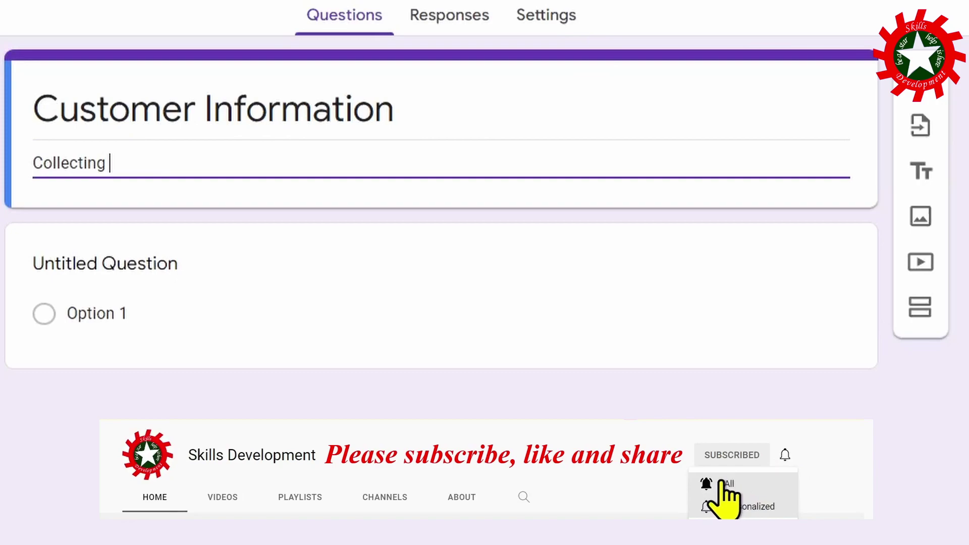
{"action": "key", "text": "BackSpace"}
{"action": "key", "text": "BackSpace"}
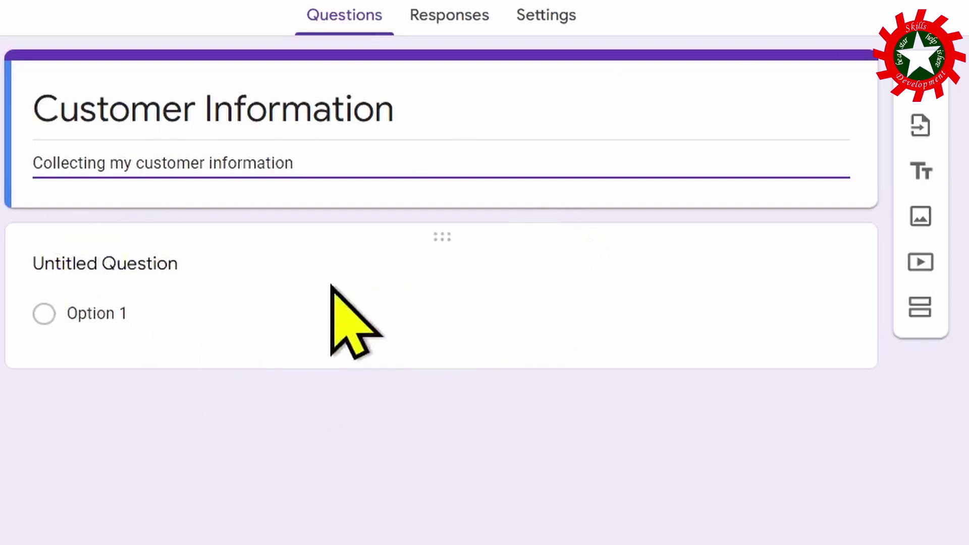
Turn the first question into a required short-answer question titled Name.
{"action": "left_click", "coordinate": [358, 281]}
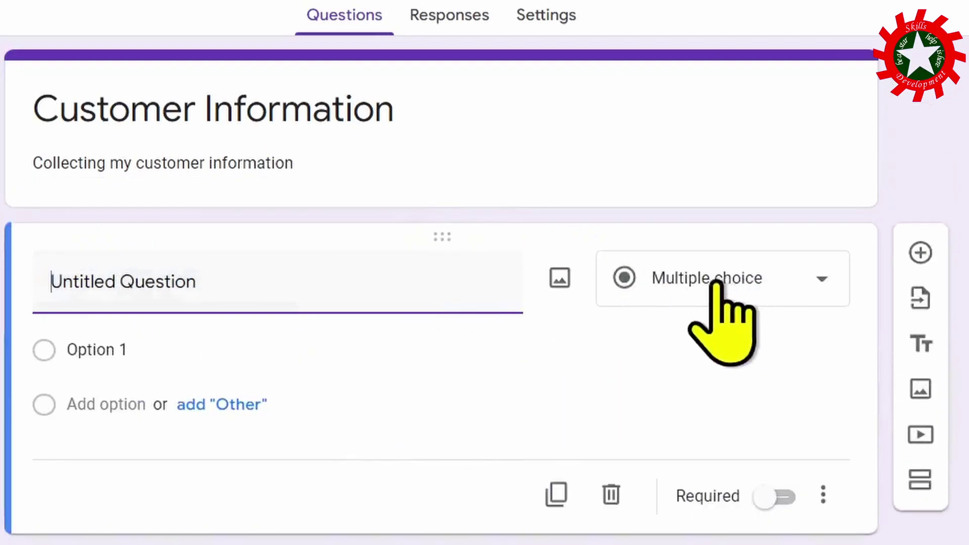
{"action": "left_click", "coordinate": [821, 279]}
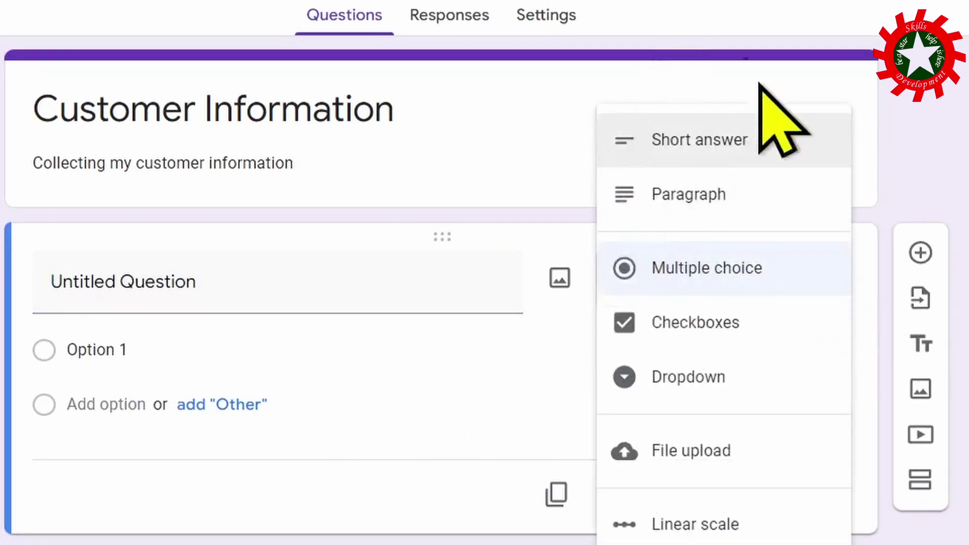
{"action": "left_click", "coordinate": [737, 146]}
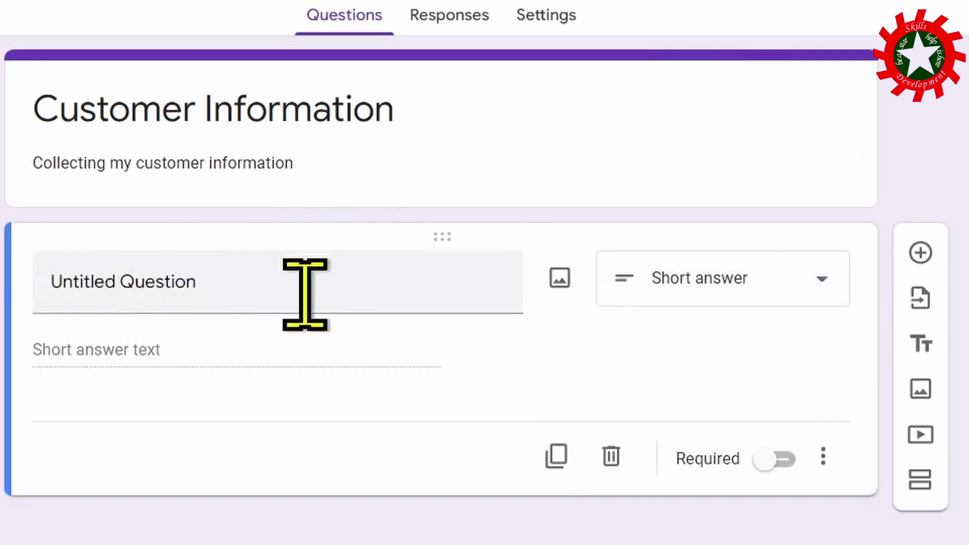
{"action": "left_click", "coordinate": [228, 274]}
{"action": "type", "text": "Name"}
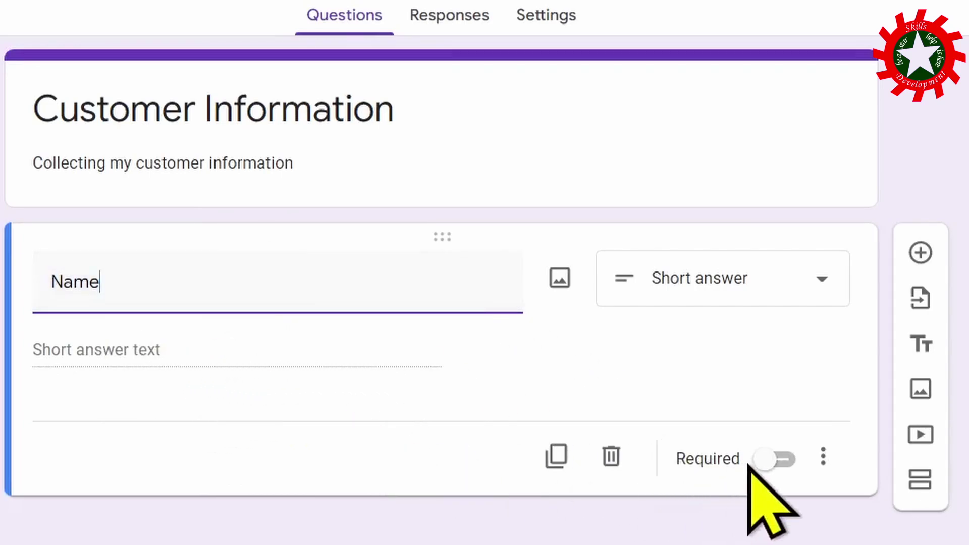
{"action": "left_click", "coordinate": [773, 459]}
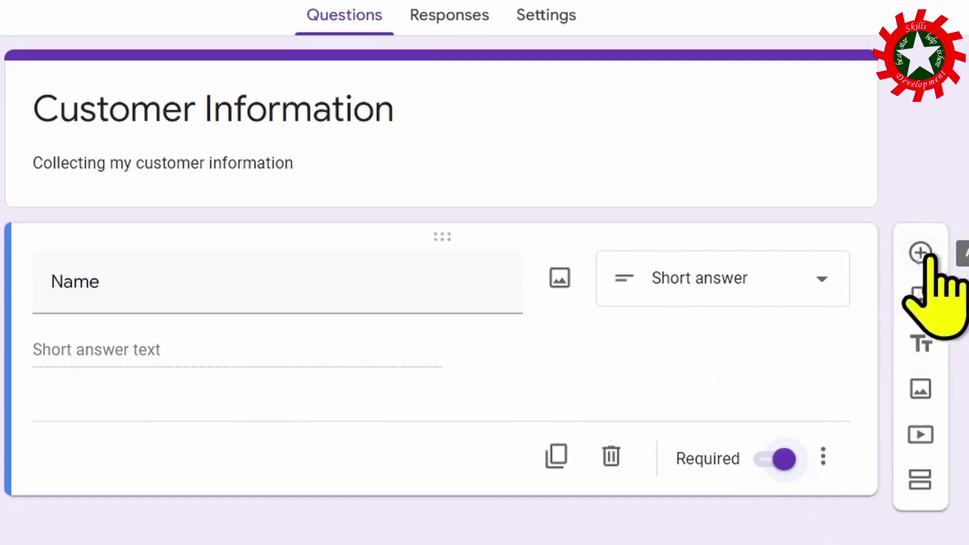
Add a required Paragraph question titled Address below Name, then another blank question.
{"action": "left_click", "coordinate": [920, 252]}
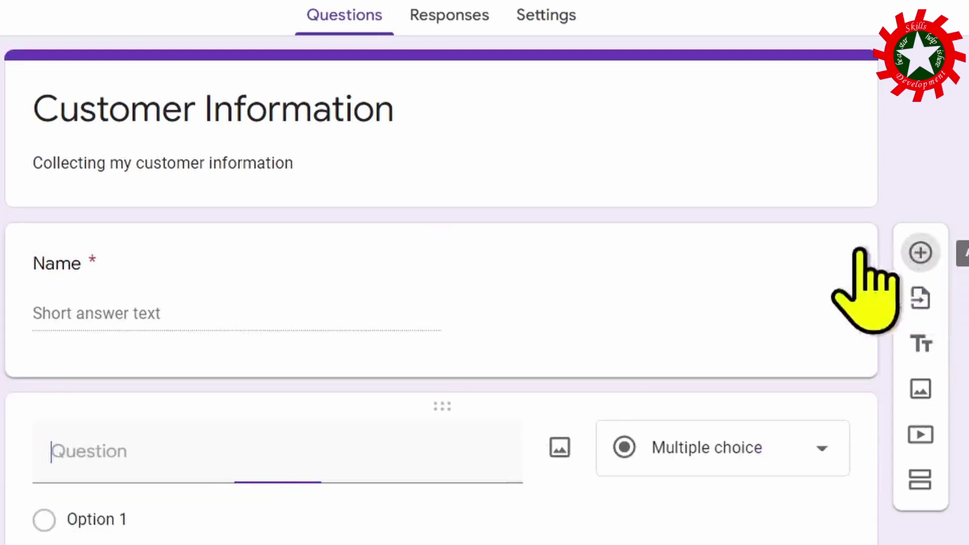
{"action": "left_click", "coordinate": [727, 449]}
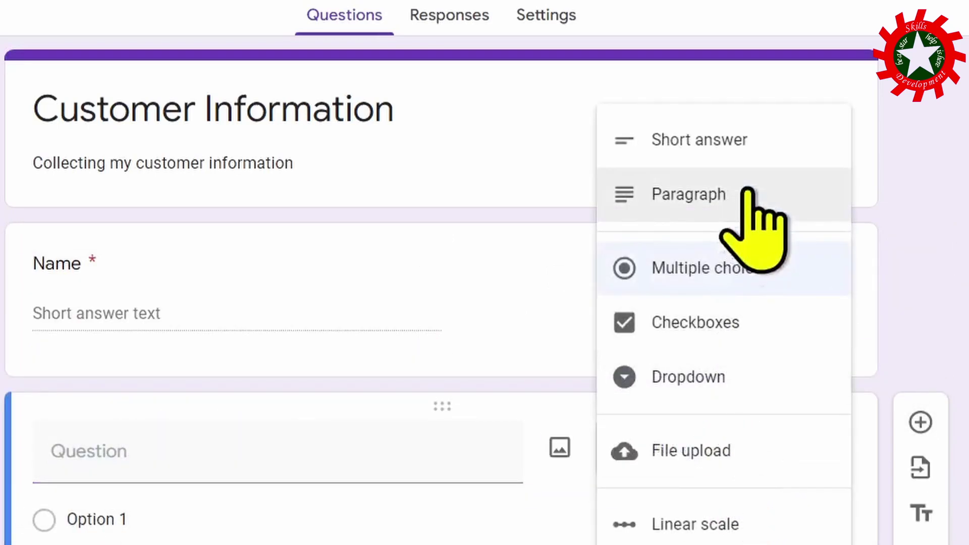
{"action": "left_click", "coordinate": [667, 191]}
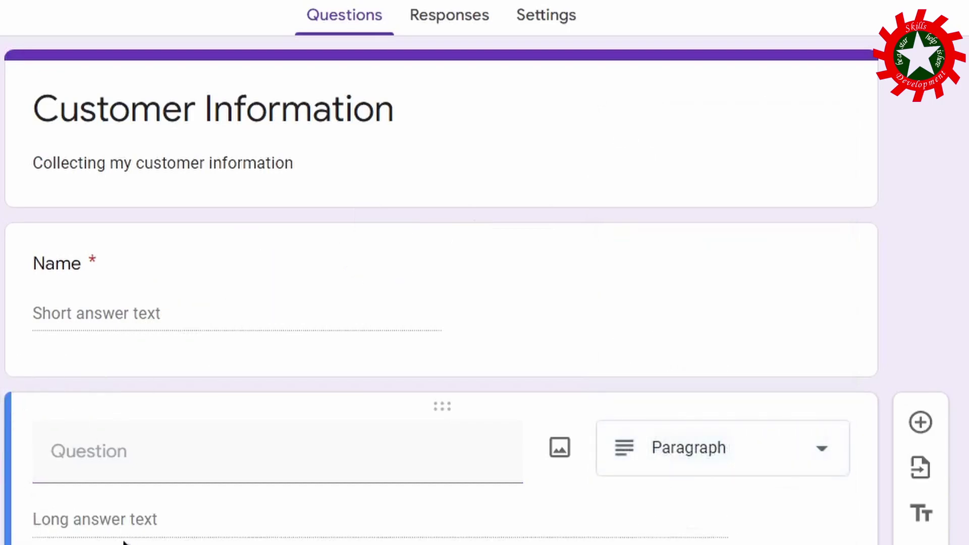
{"action": "left_click", "coordinate": [130, 454]}
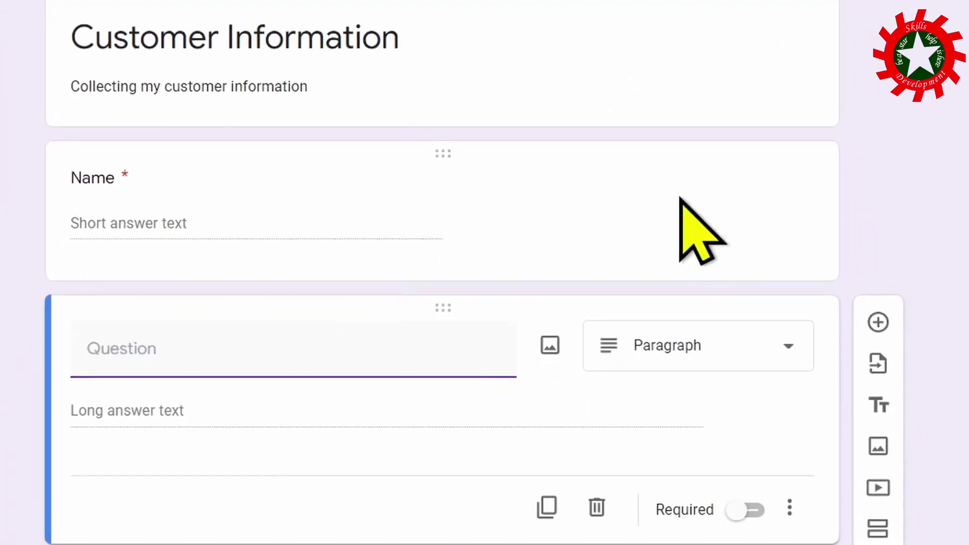
{"action": "type", "text": "Address"}
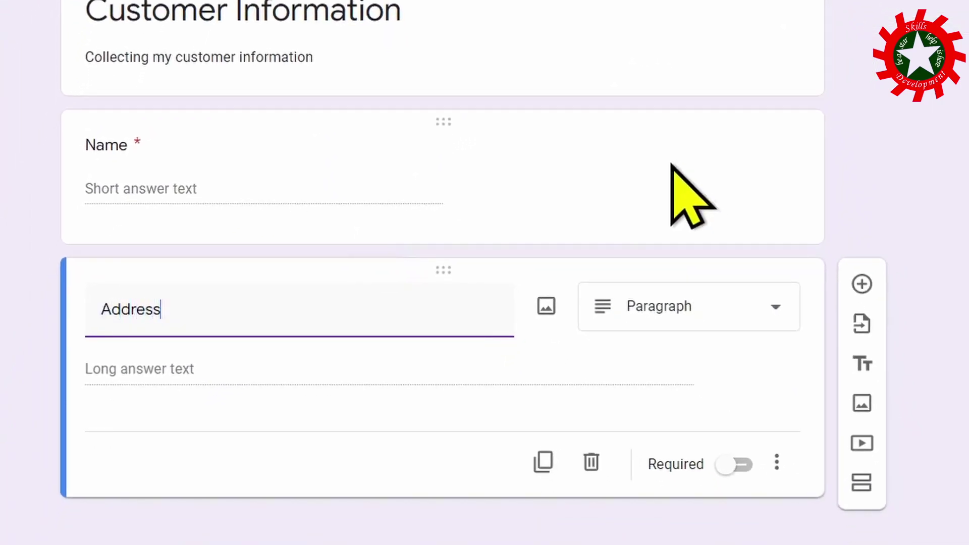
{"action": "left_click", "coordinate": [741, 465]}
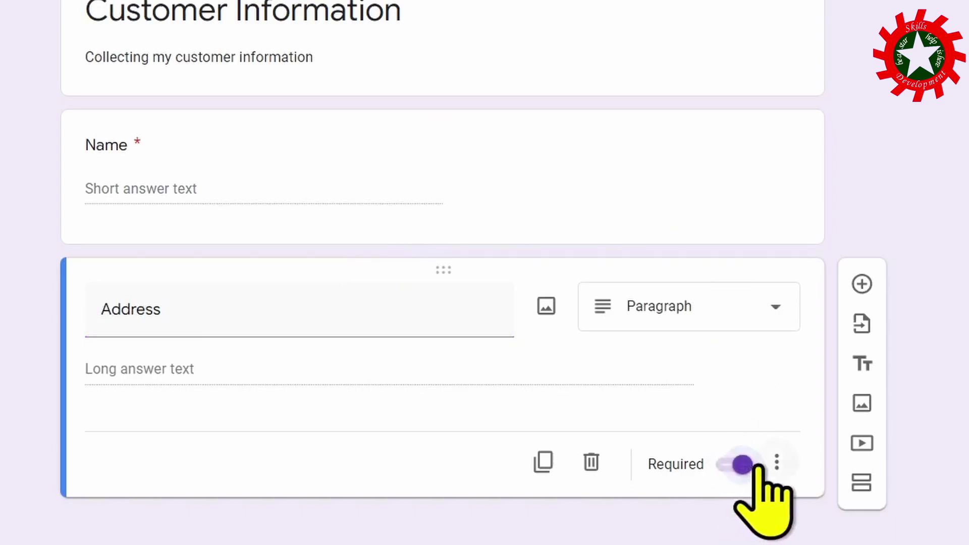
{"action": "left_click", "coordinate": [862, 284]}
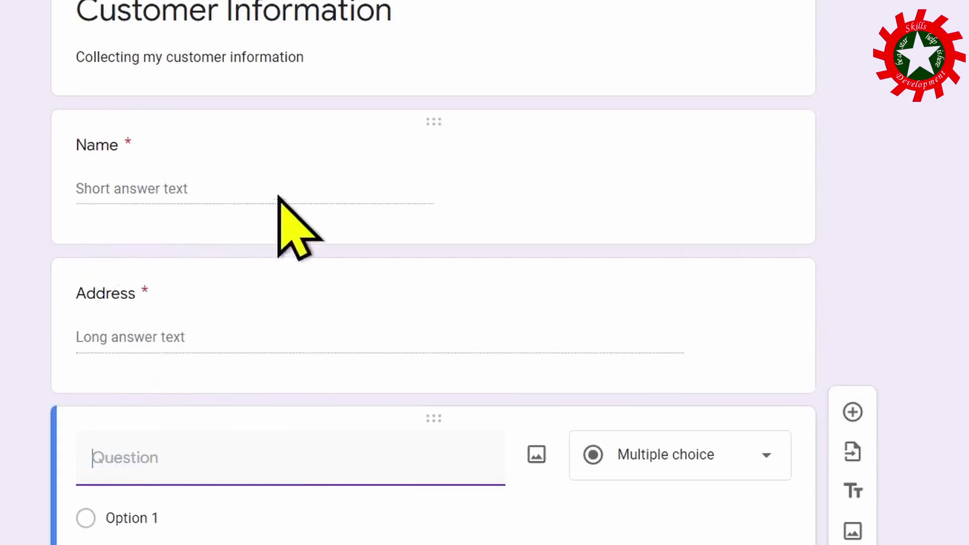
Make the new question a required short-answer question titled City.
{"action": "scroll", "coordinate": [308, 214], "scroll_direction": "down", "scroll_amount": 2}
{"action": "left_click", "coordinate": [762, 348]}
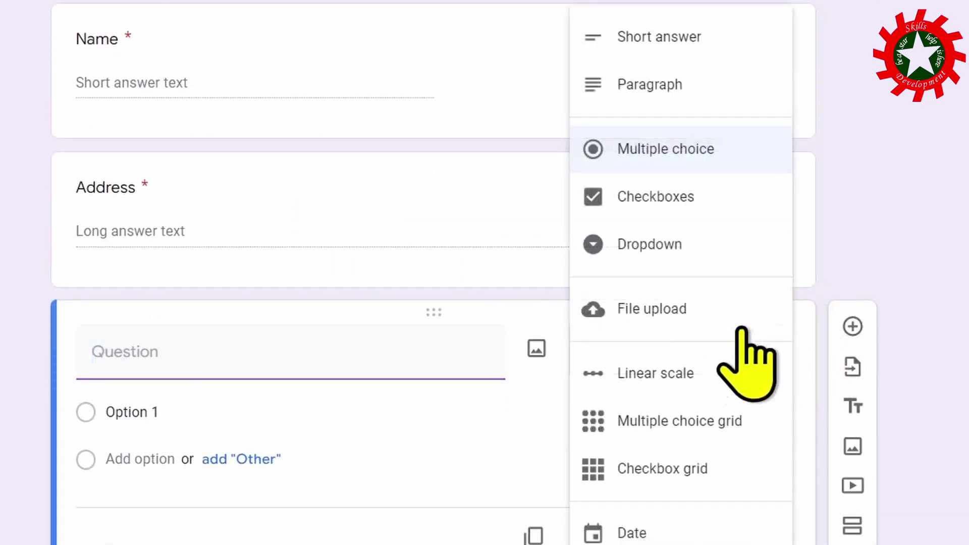
{"action": "left_click", "coordinate": [656, 37]}
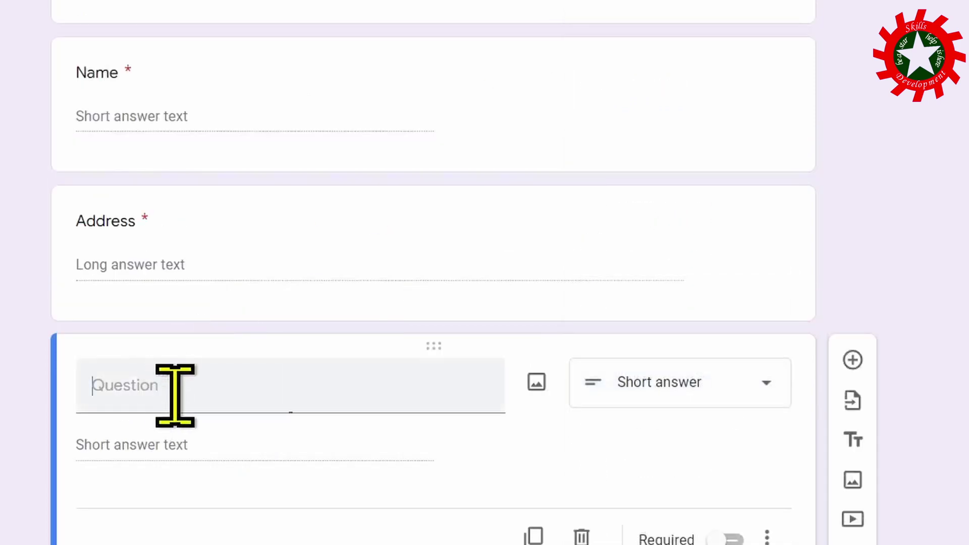
{"action": "left_click", "coordinate": [173, 390]}
{"action": "type", "text": "Cit"}
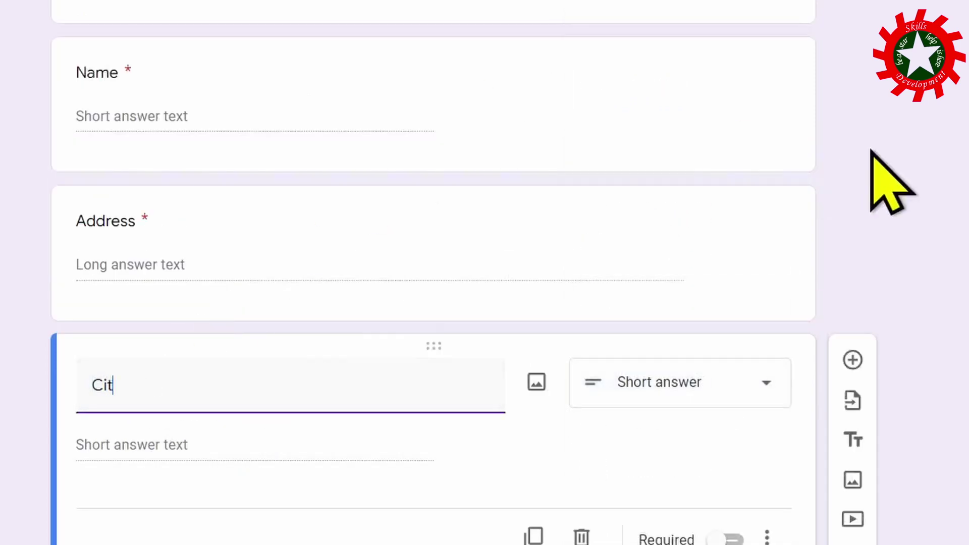
{"action": "type", "text": "y"}
{"action": "scroll", "coordinate": [887, 174], "scroll_direction": "down", "scroll_amount": 2}
{"action": "left_click", "coordinate": [734, 485]}
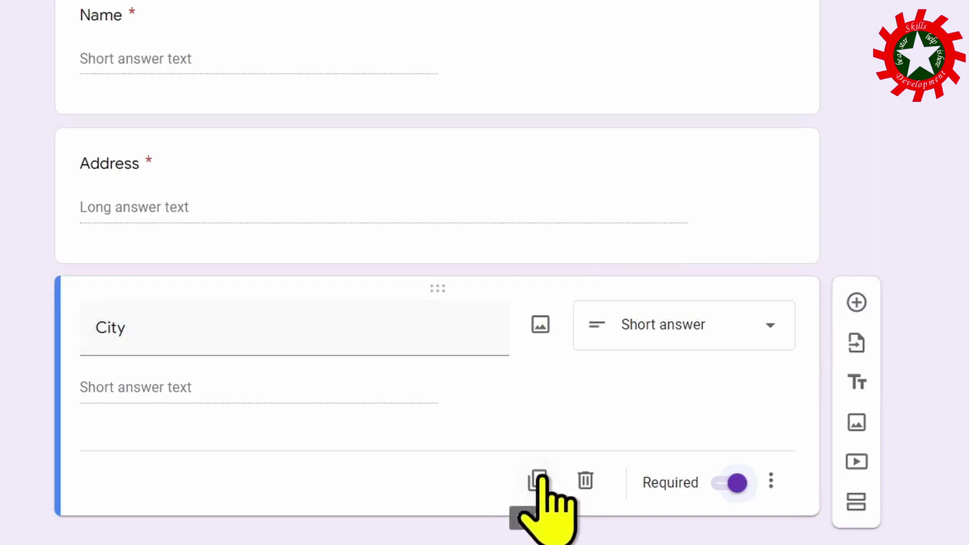
Duplicate the City question to create State, Zip Code and Email questions.
{"action": "left_click", "coordinate": [539, 480]}
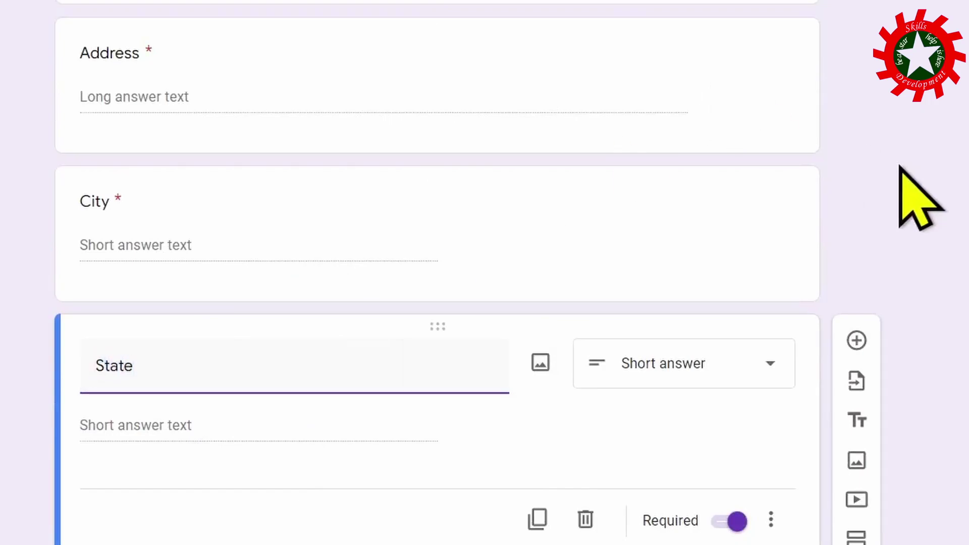
{"action": "scroll", "coordinate": [532, 431], "scroll_direction": "down", "scroll_amount": 1}
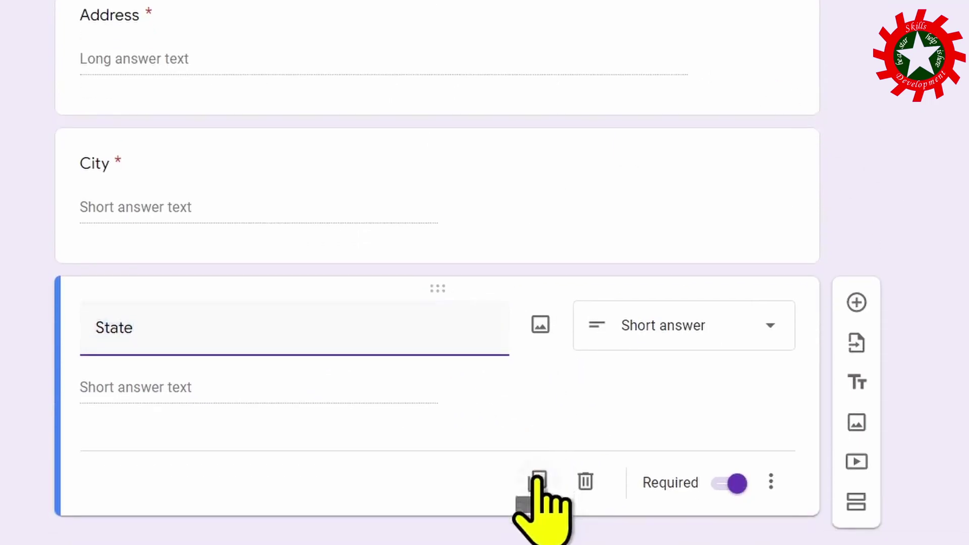
{"action": "left_click", "coordinate": [536, 481]}
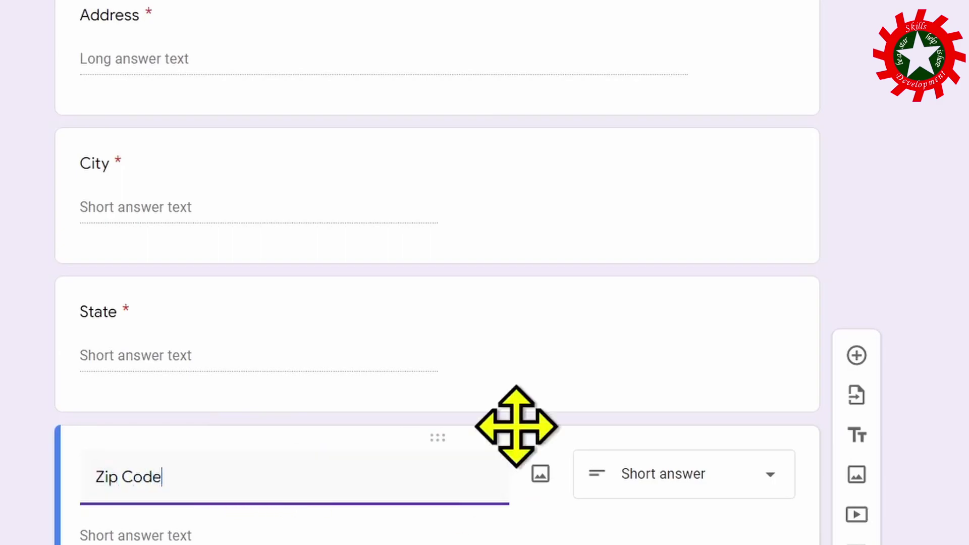
{"action": "type", "text": "Zip Code"}
{"action": "scroll", "coordinate": [498, 444], "scroll_direction": "down", "scroll_amount": 3}
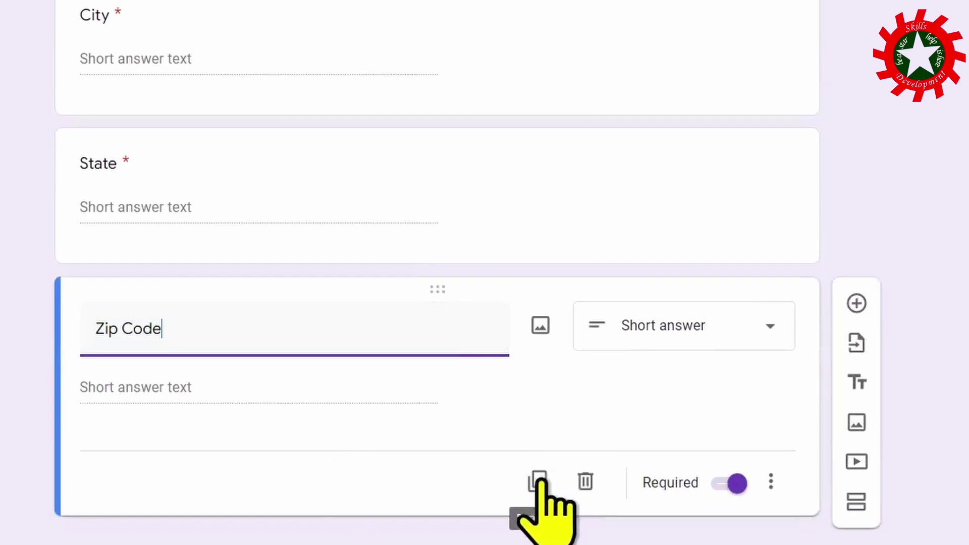
{"action": "left_click", "coordinate": [538, 481]}
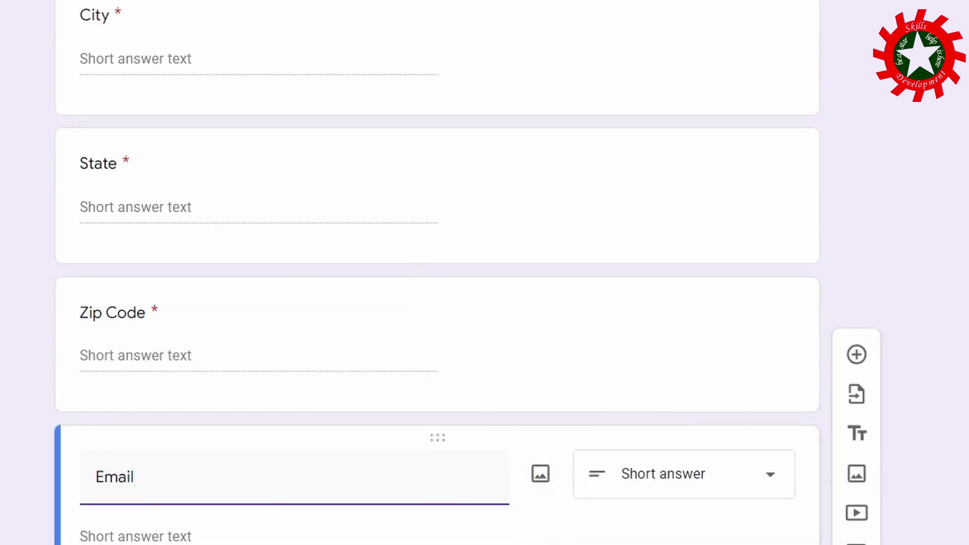
Add Text > Email response validation to the Email question with error 'Email only please'.
{"action": "scroll", "coordinate": [389, 227], "scroll_direction": "down", "scroll_amount": 3}
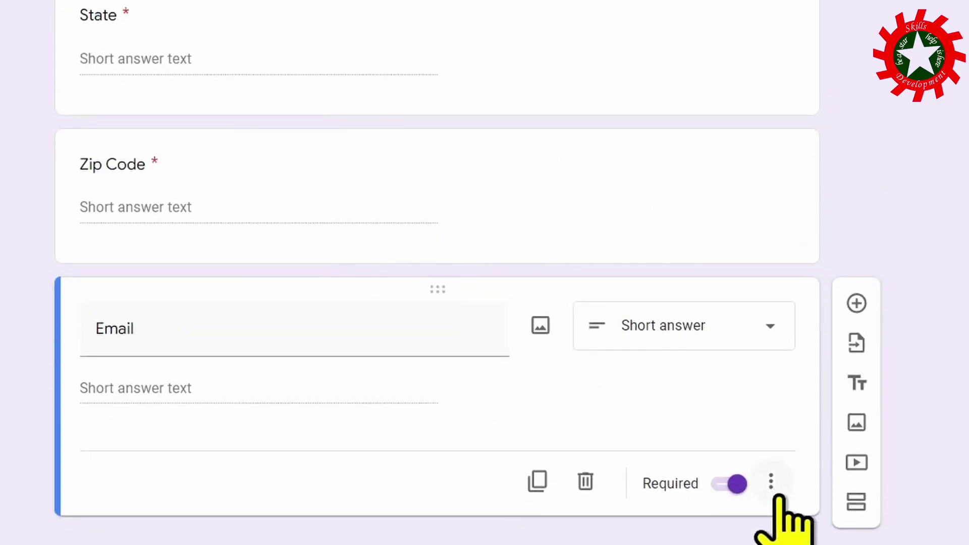
{"action": "left_click", "coordinate": [771, 481]}
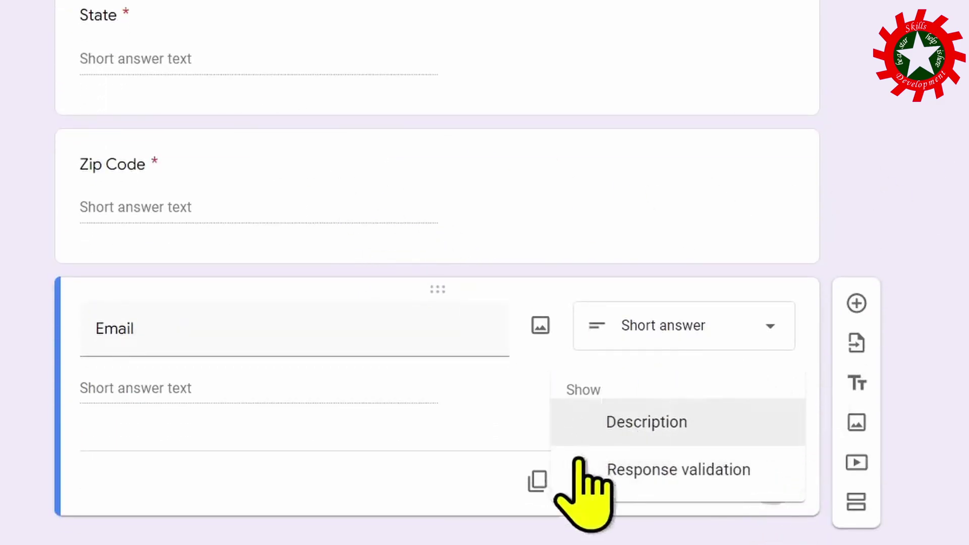
{"action": "left_click", "coordinate": [660, 477]}
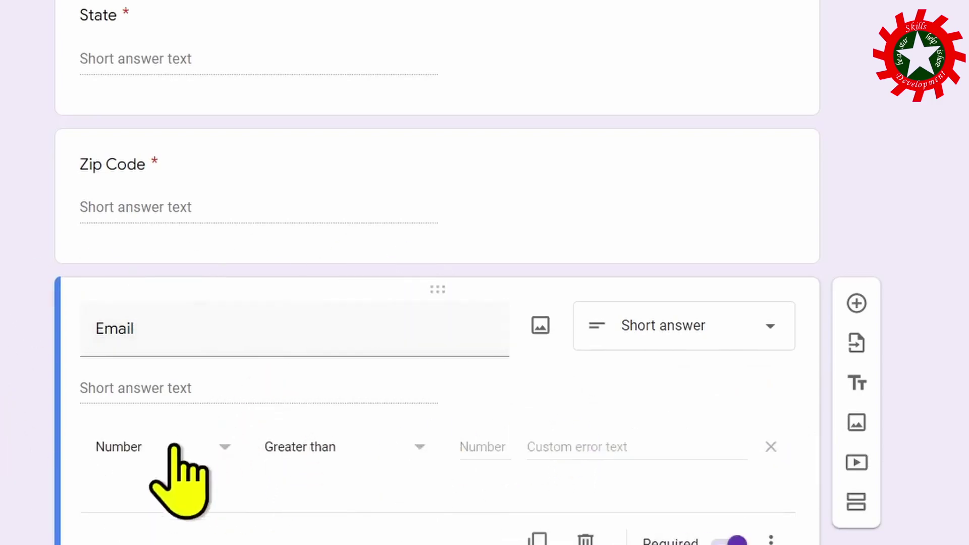
{"action": "left_click", "coordinate": [227, 449]}
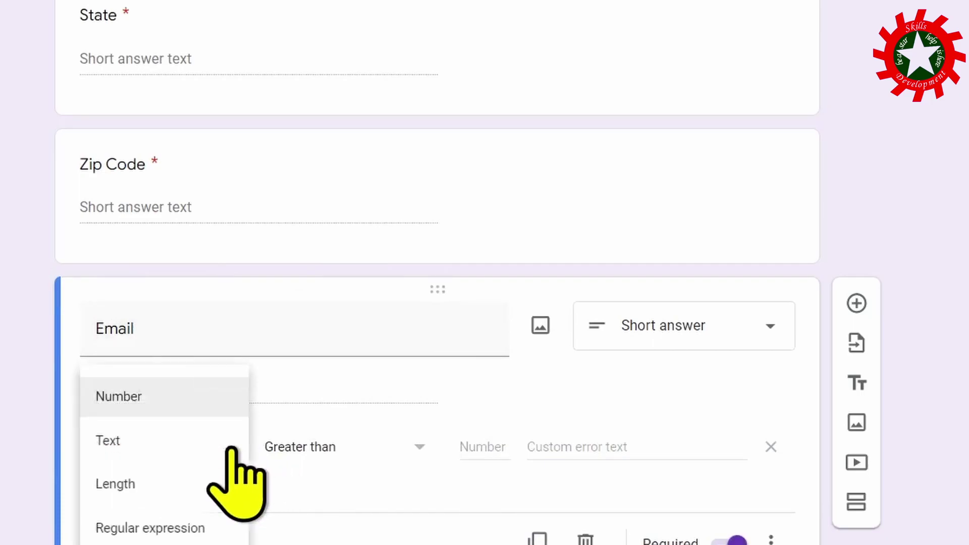
{"action": "left_click", "coordinate": [151, 442]}
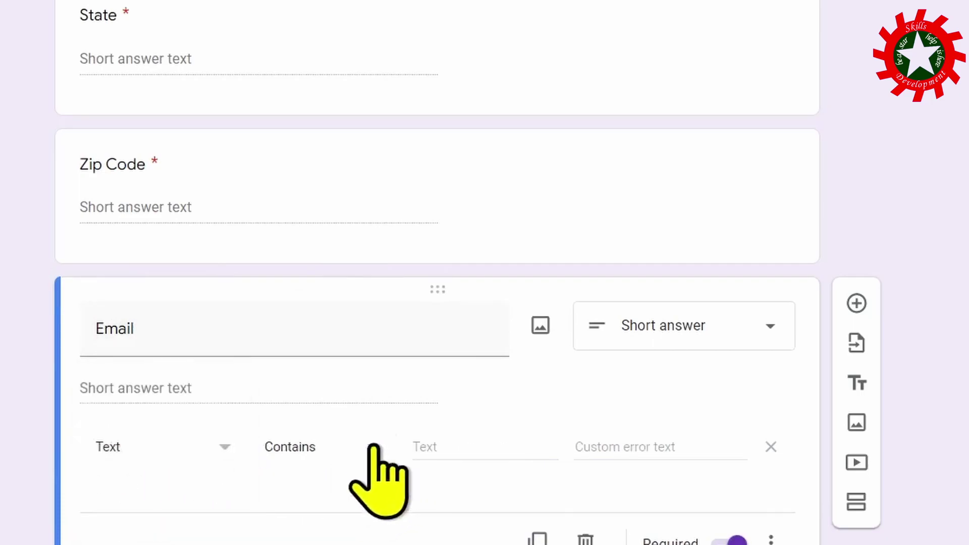
{"action": "left_click", "coordinate": [372, 448]}
{"action": "left_click", "coordinate": [291, 485]}
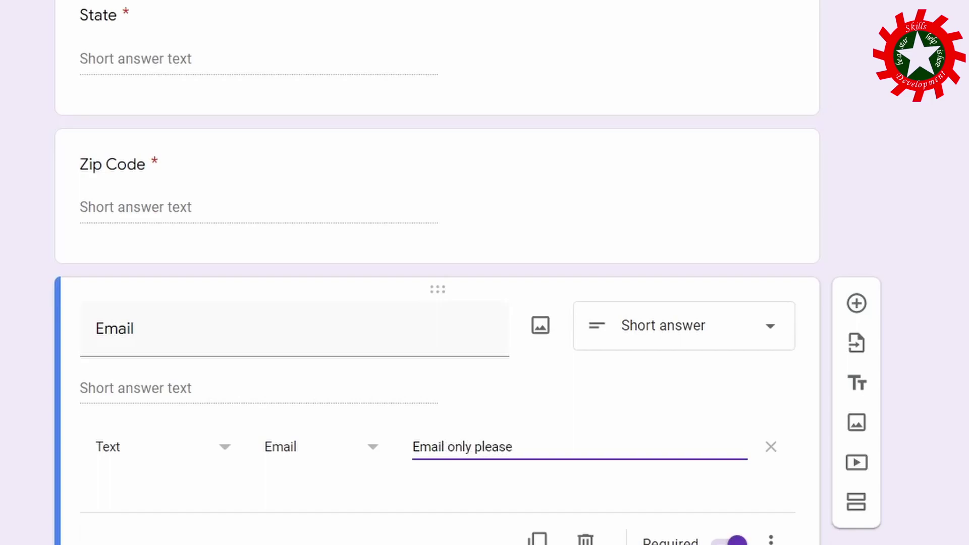
{"action": "left_click", "coordinate": [583, 189]}
Add Number > Is number validation to Zip Code with the error text 'Number only'.
{"action": "left_click", "coordinate": [771, 336]}
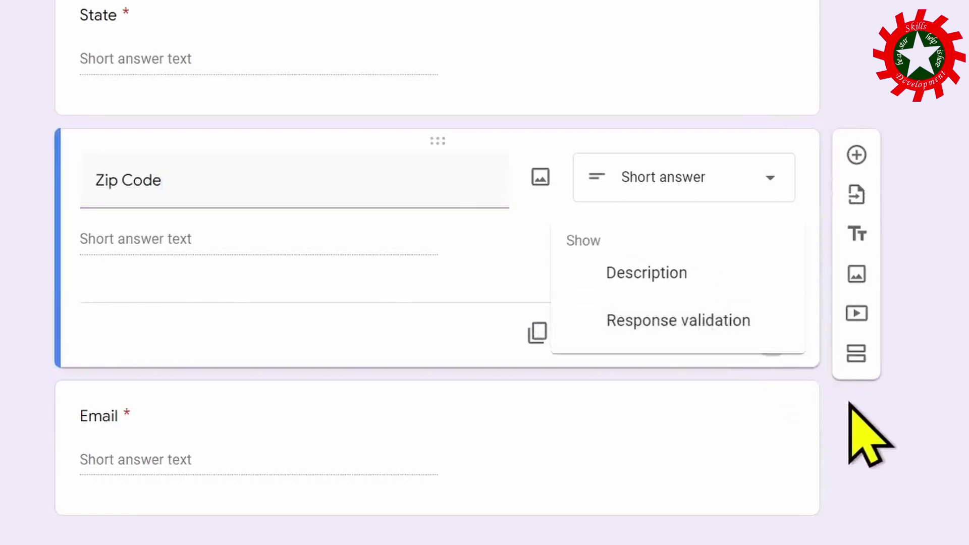
{"action": "left_click", "coordinate": [656, 321]}
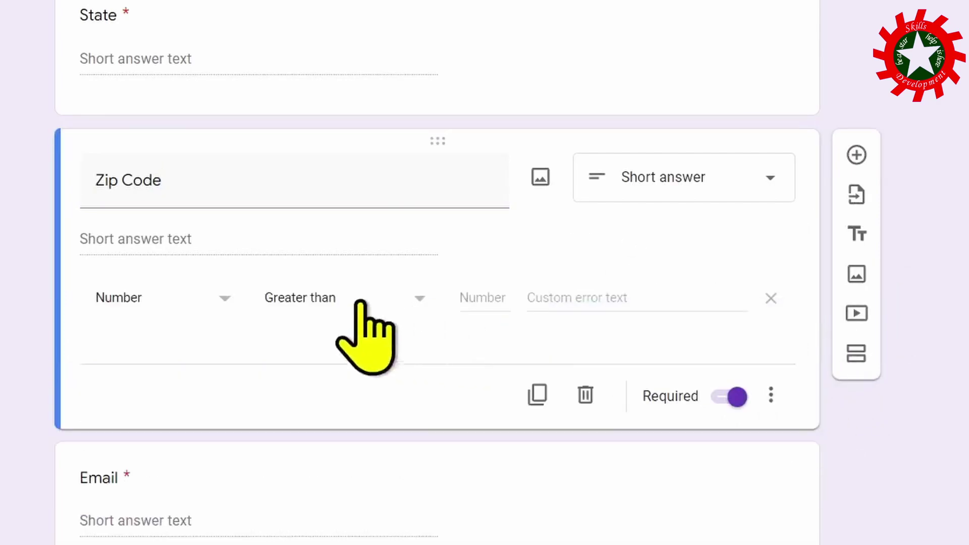
{"action": "left_click", "coordinate": [303, 308]}
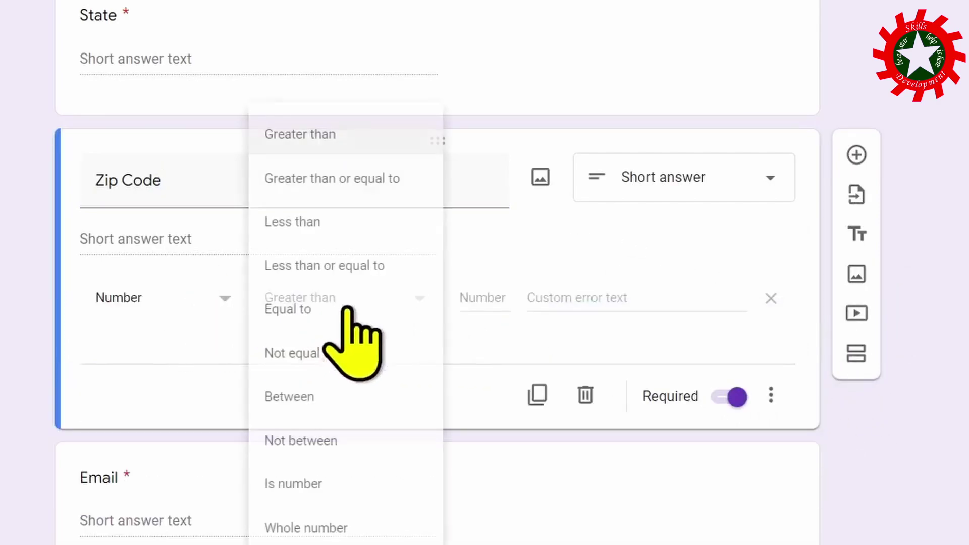
{"action": "left_click", "coordinate": [322, 486]}
{"action": "left_click", "coordinate": [525, 297]}
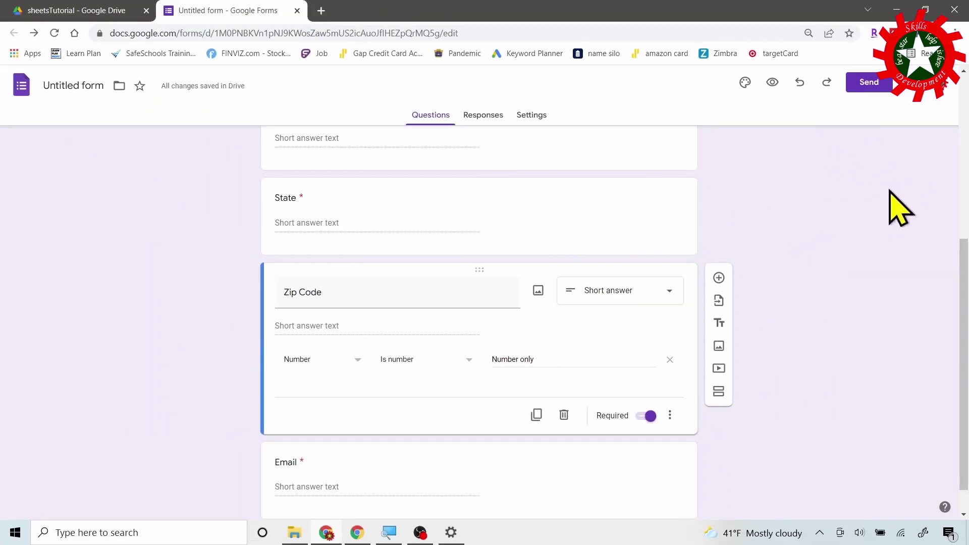
Rename the form document to customerInfo and bring up the Send form dialog.
{"action": "left_click", "coordinate": [83, 89]}
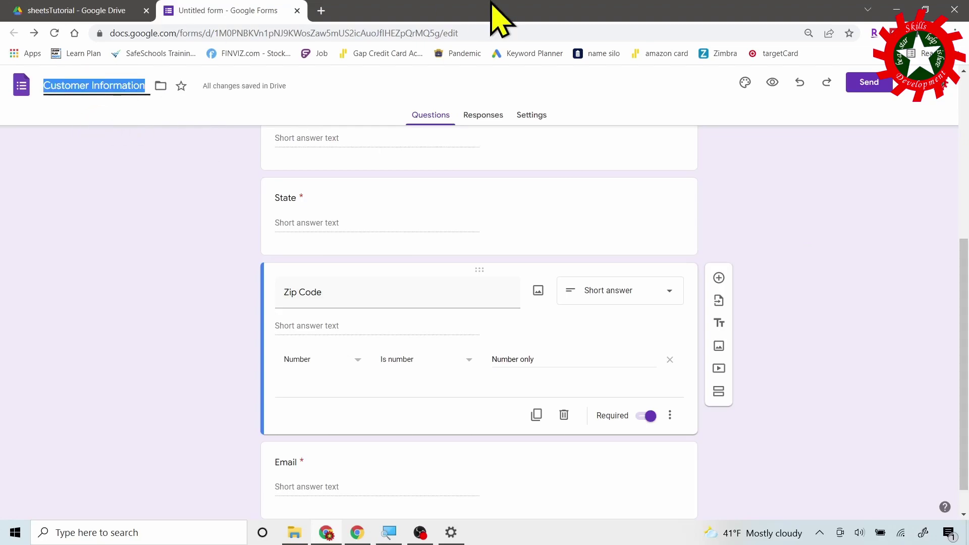
{"action": "type", "text": "cu"}
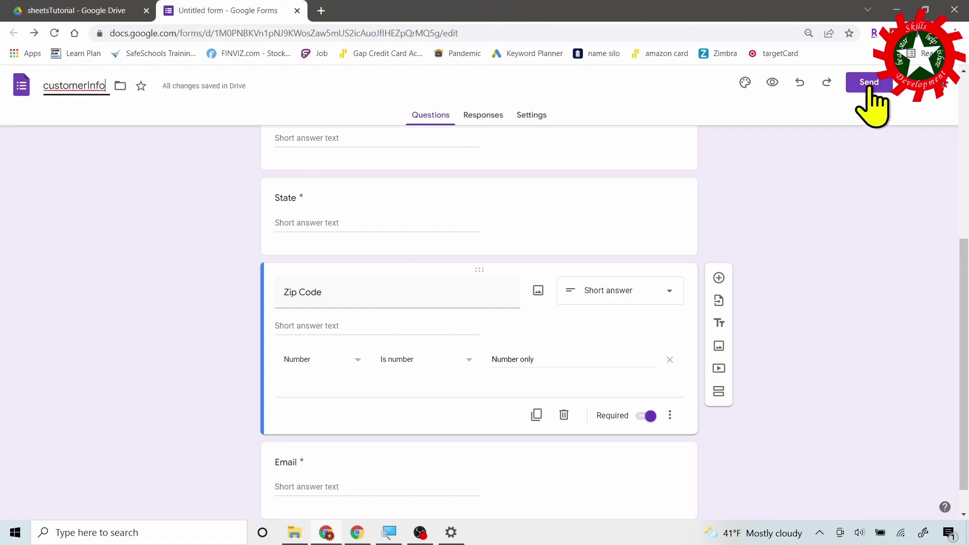
{"action": "left_click", "coordinate": [869, 83]}
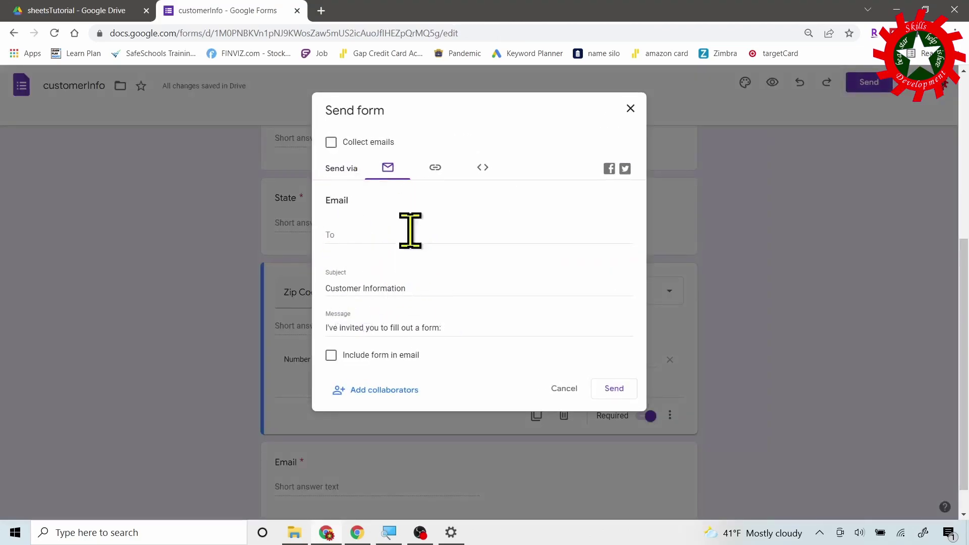
Copy the form's shortened link from the Send form link tab.
{"action": "left_click", "coordinate": [435, 167]}
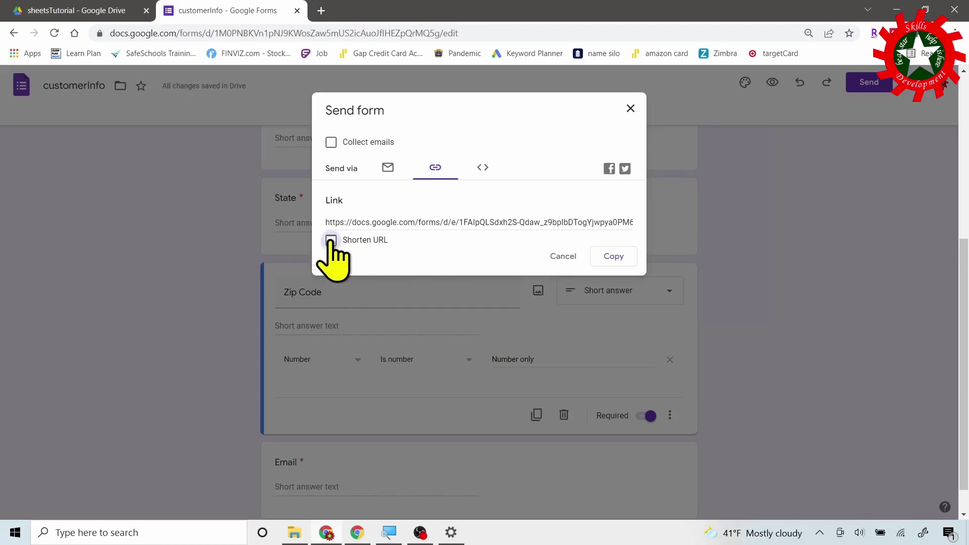
{"action": "left_click", "coordinate": [331, 241]}
{"action": "left_click", "coordinate": [612, 257]}
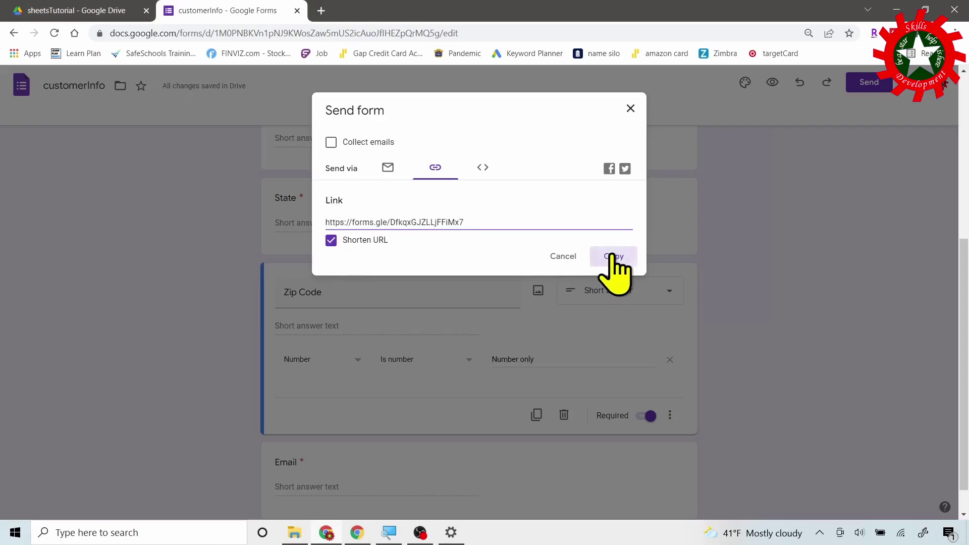
{"action": "left_click", "coordinate": [630, 109]}
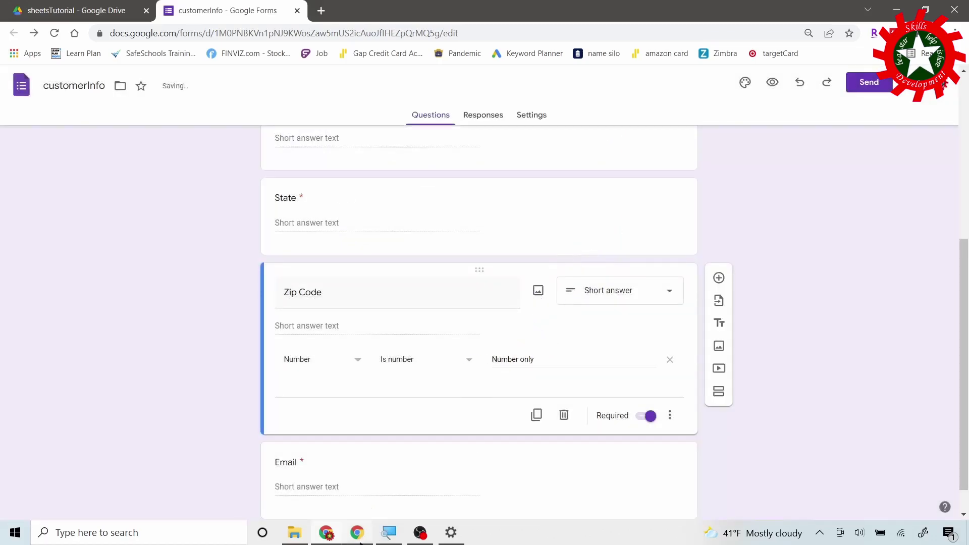
Paste the copied link into a new Chrome guest window's address bar.
{"action": "left_click", "coordinate": [360, 542]}
{"action": "left_click_drag", "start_coordinate": [328, 207], "coordinate": [361, 74]}
{"action": "key", "text": "ctrl+v"}
Load the live form as a guest and submit it blank, triggering Name's required warning.
{"action": "key", "text": "Return"}
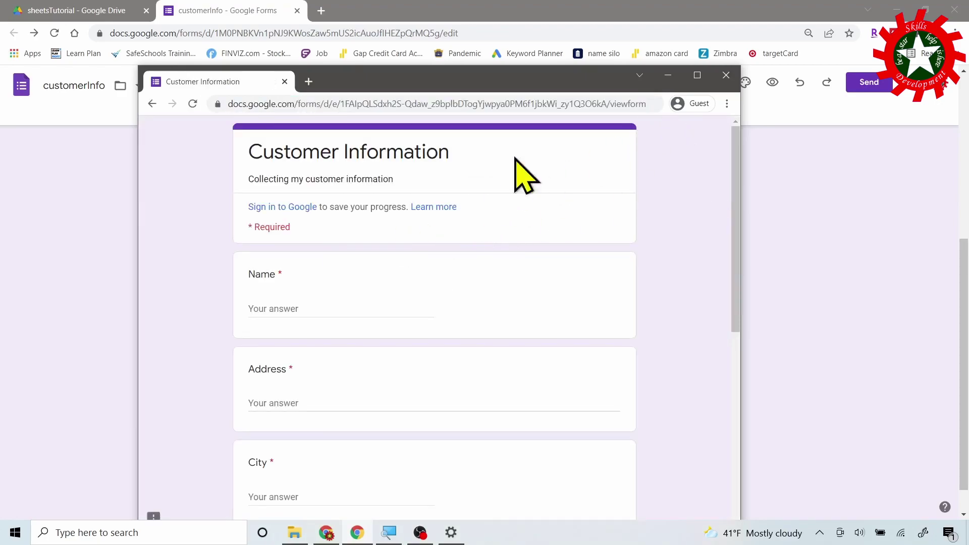
{"action": "left_click_drag", "start_coordinate": [737, 171], "coordinate": [720, 400]}
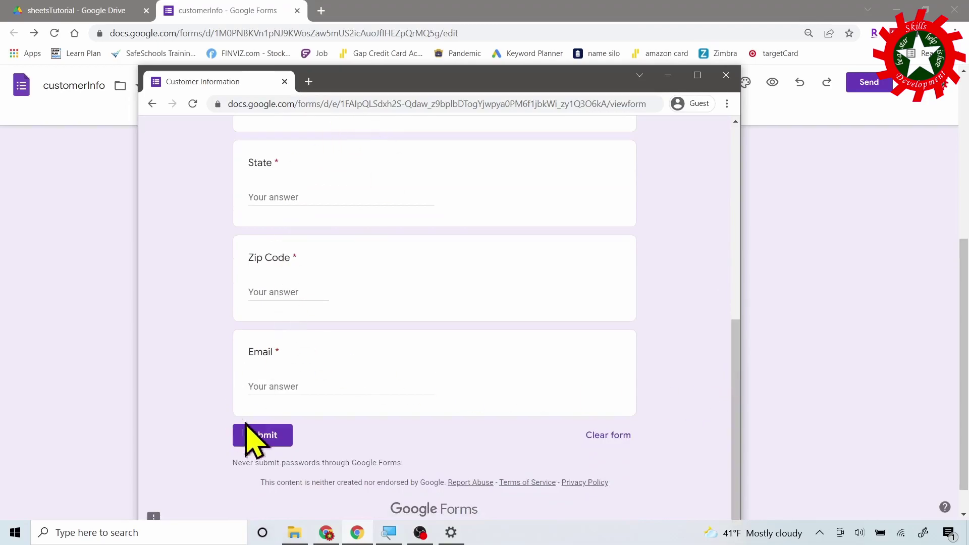
{"action": "left_click", "coordinate": [263, 435]}
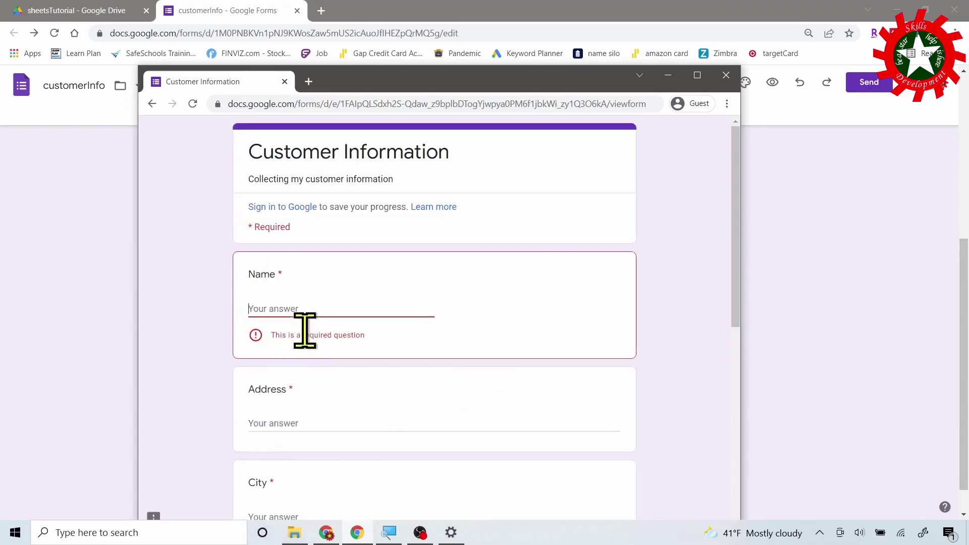
{"action": "left_click", "coordinate": [301, 304]}
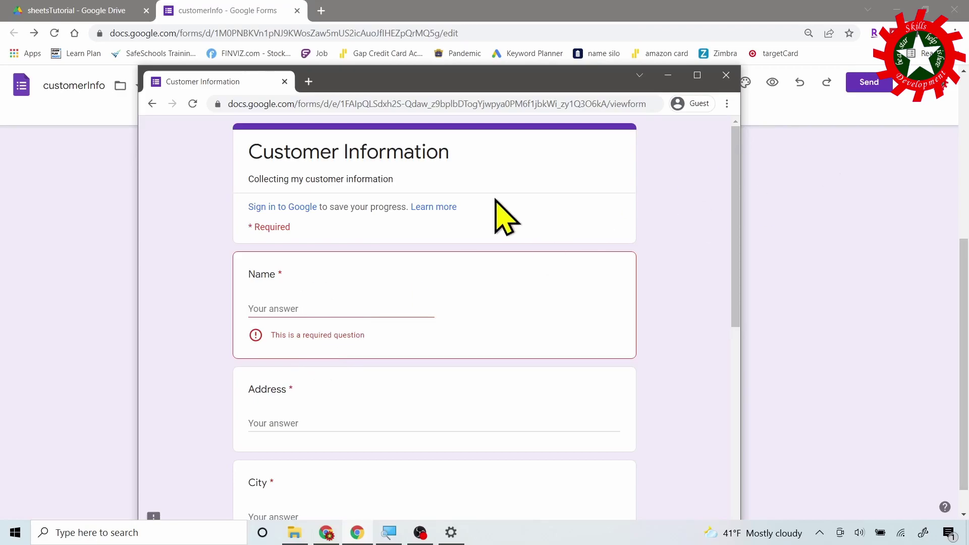
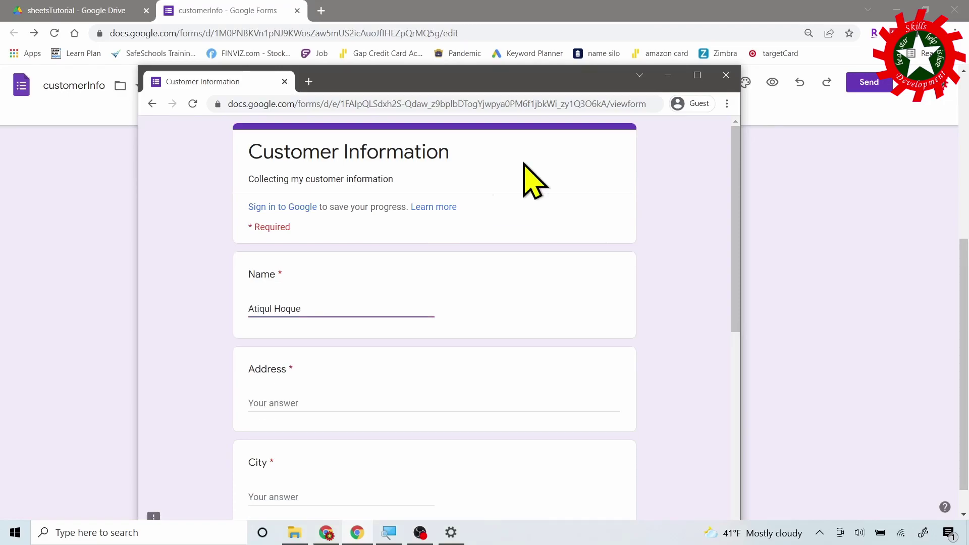
Enter a sample customer's name, address, city, state, zip code and email in the guest form.
{"action": "left_click", "coordinate": [279, 401]}
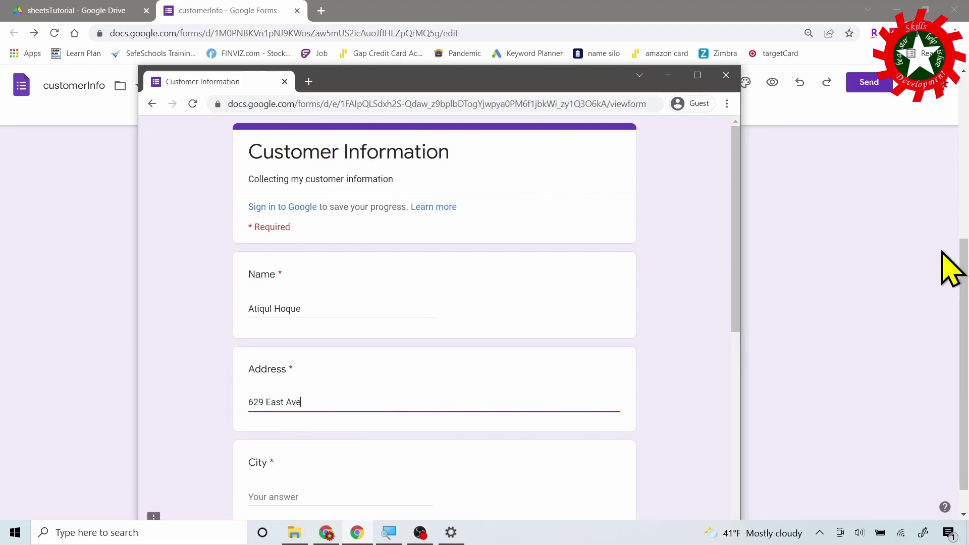
{"action": "key", "text": "Tab"}
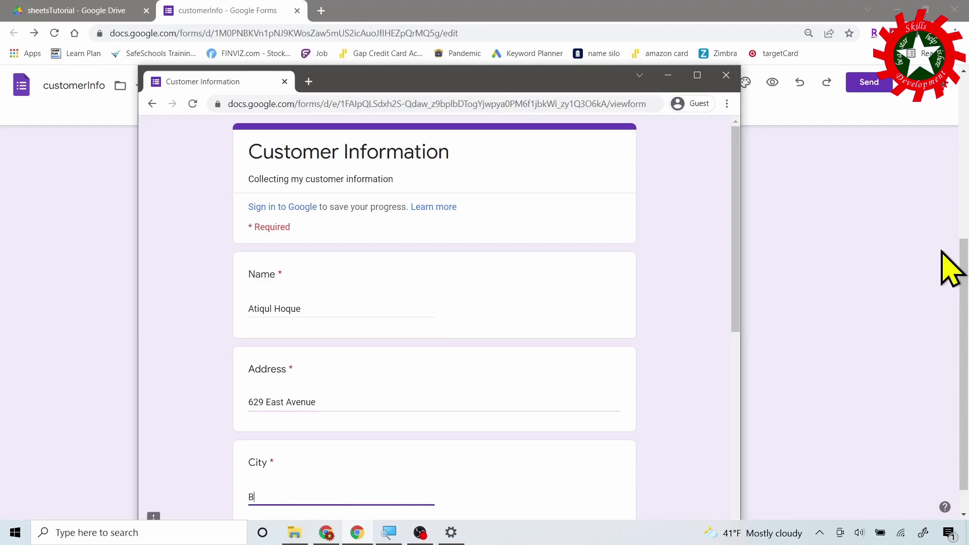
{"action": "key", "text": "Tab"}
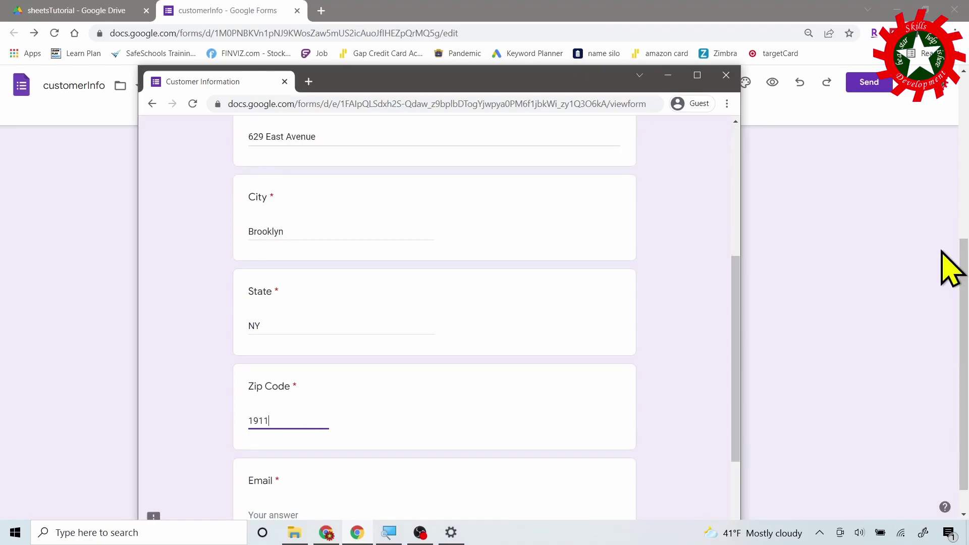
{"action": "scroll", "coordinate": [606, 323], "scroll_direction": "down", "scroll_amount": 1}
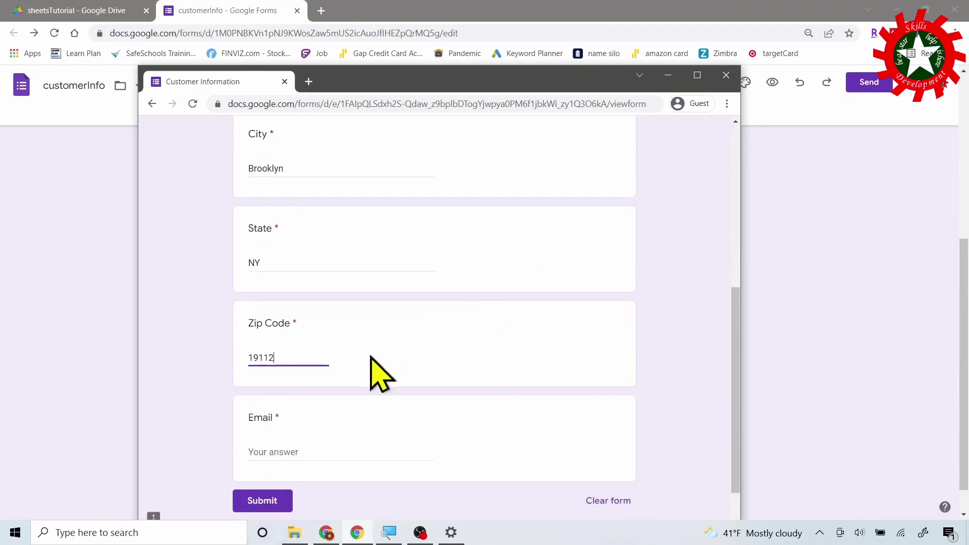
{"action": "left_click", "coordinate": [305, 449]}
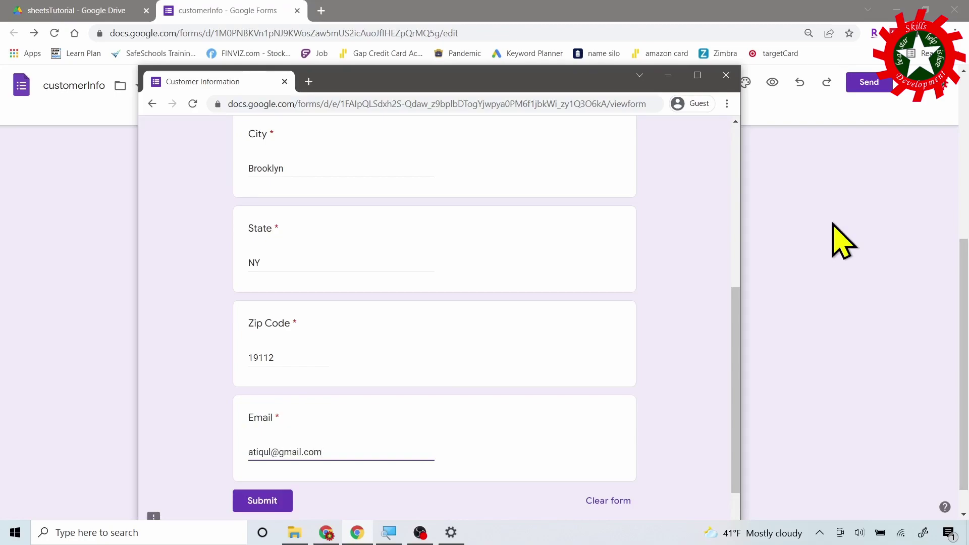
{"action": "left_click", "coordinate": [444, 348]}
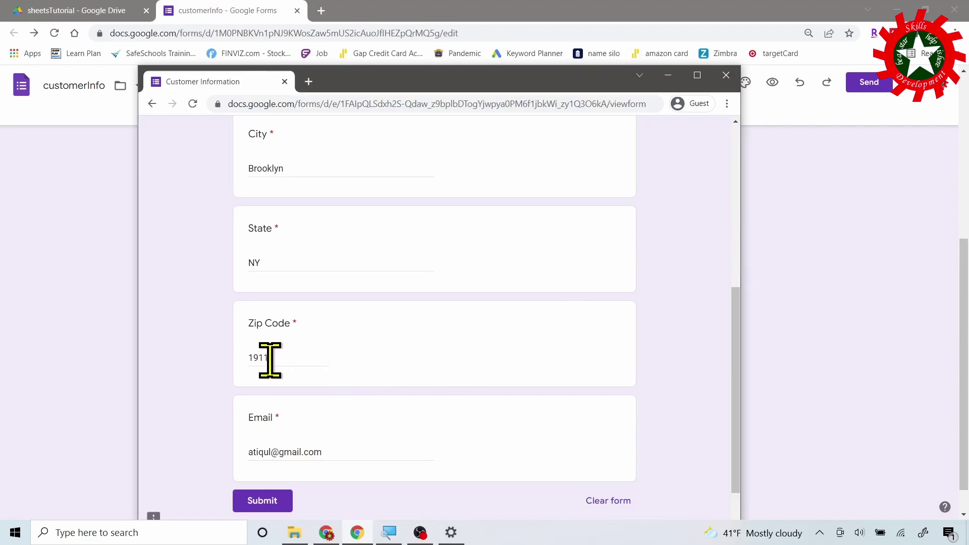
Remove the stray letter from the Zip Code and complete the email address with '.com'.
{"action": "left_click", "coordinate": [312, 360]}
{"action": "type", "text": "c"}
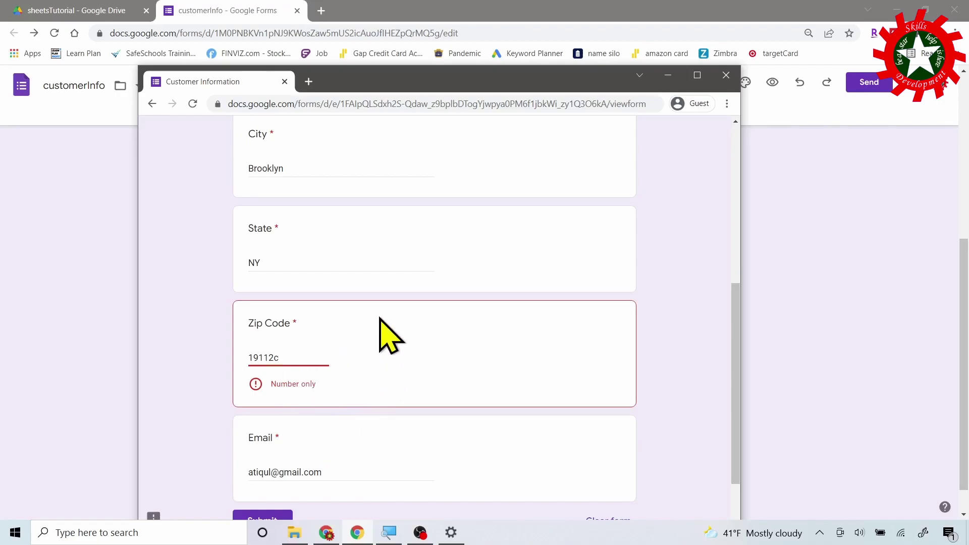
{"action": "key", "text": "BackSpace"}
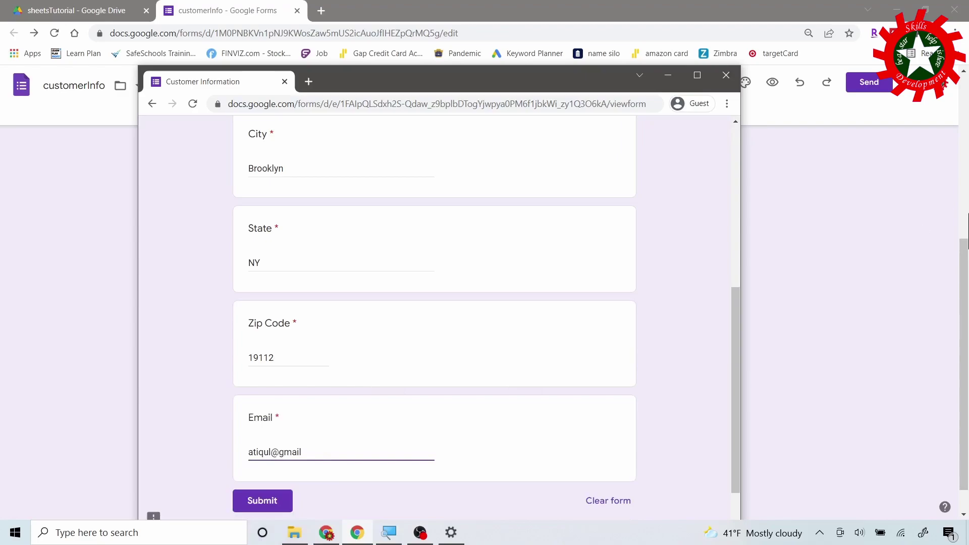
{"action": "left_click", "coordinate": [396, 426]}
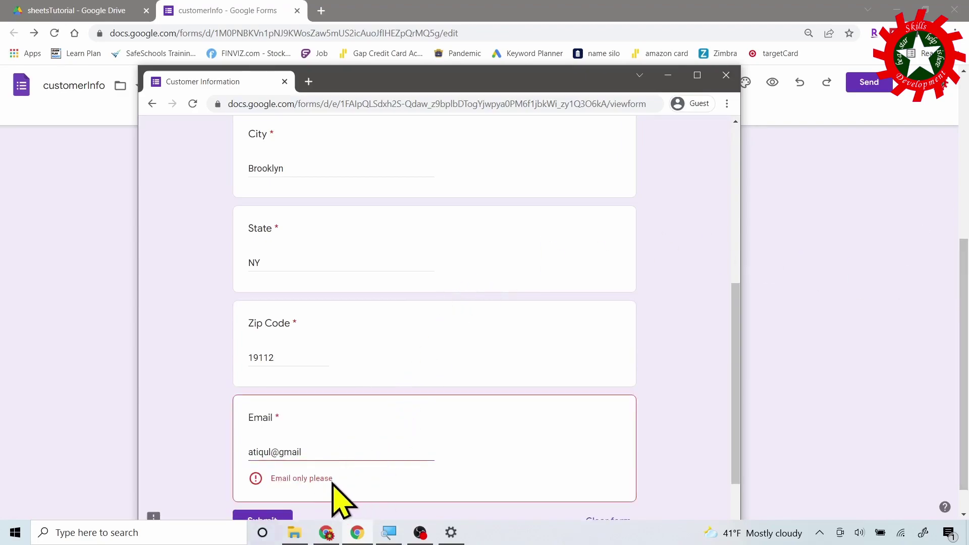
{"action": "type", "text": "."}
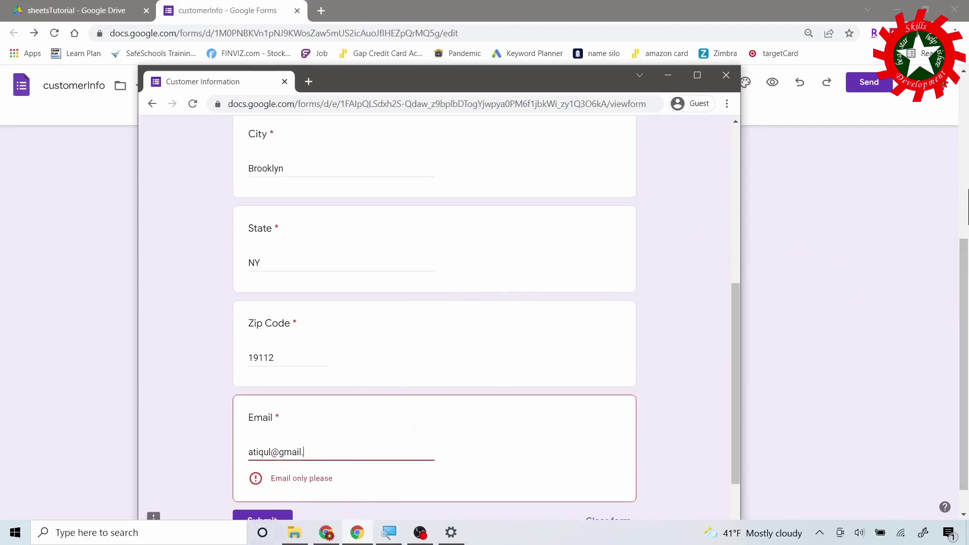
{"action": "type", "text": "com"}
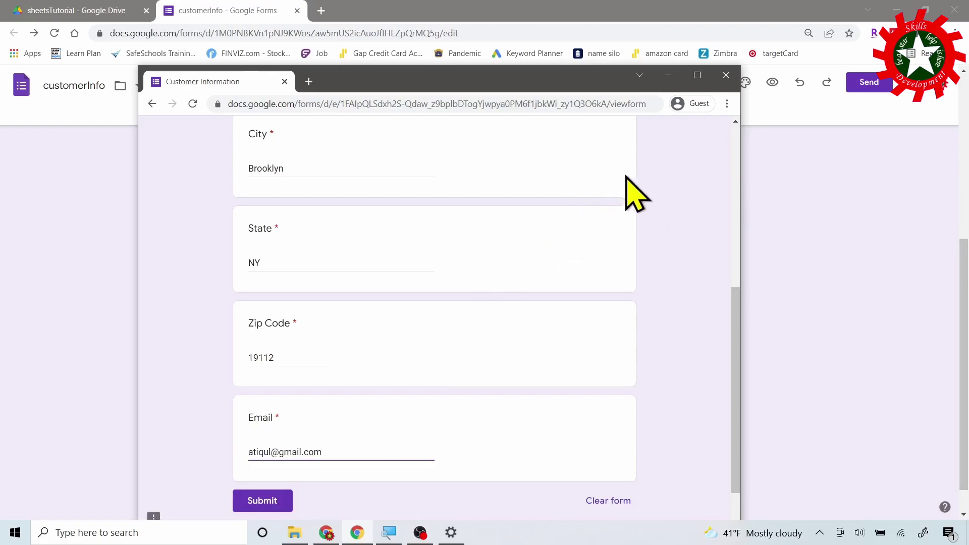
{"action": "scroll", "coordinate": [520, 275], "scroll_direction": "down", "scroll_amount": 2}
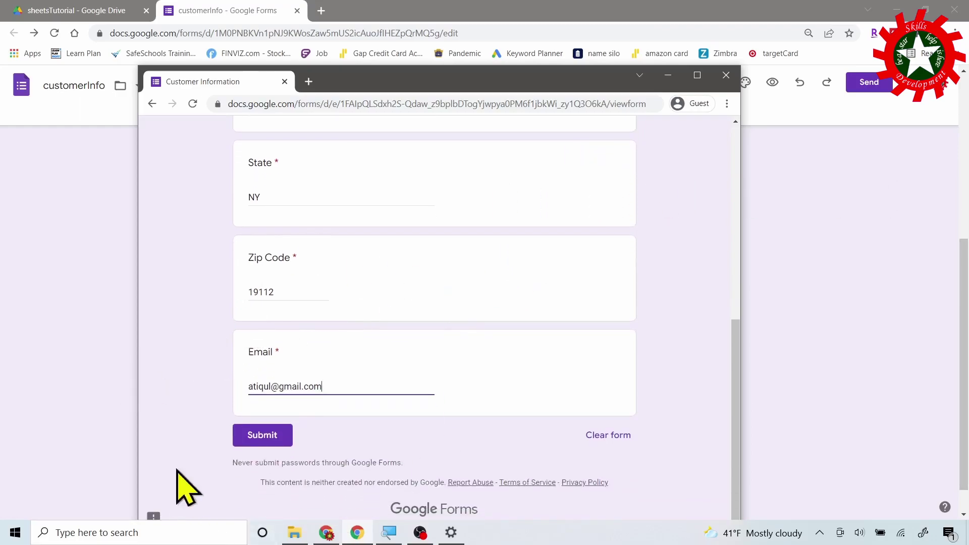
Submit the test response, then view the customerInfo Responses tab summarising 1 response.
{"action": "left_click", "coordinate": [264, 435]}
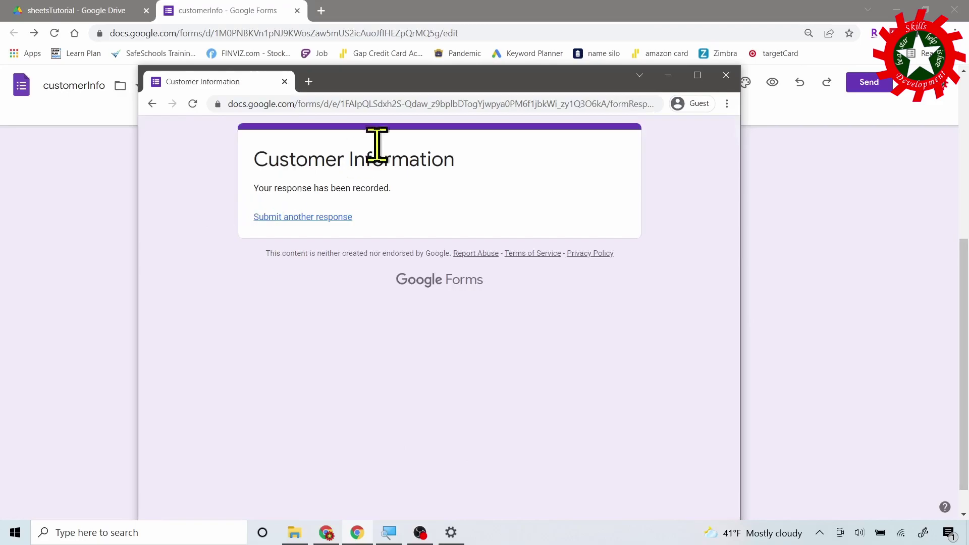
{"action": "left_click", "coordinate": [213, 12]}
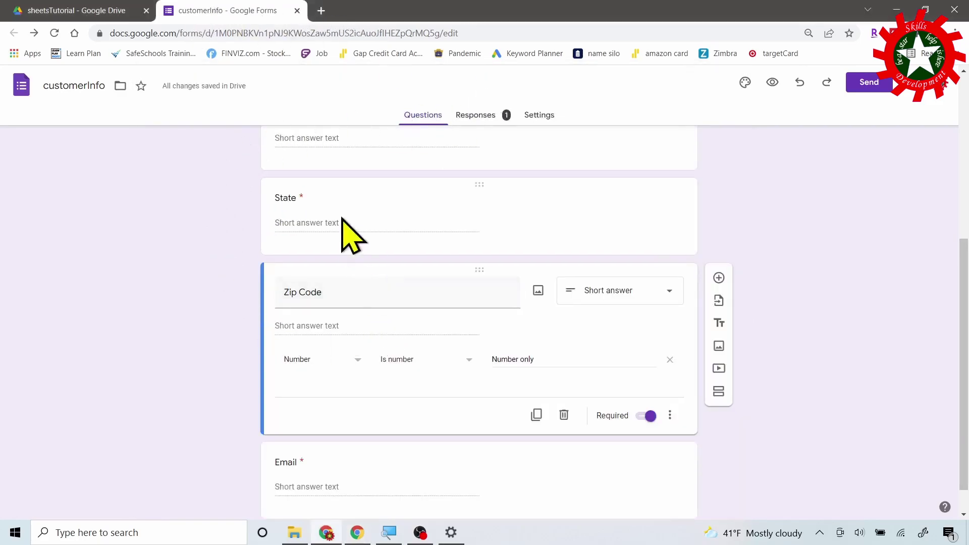
{"action": "left_click_drag", "start_coordinate": [964, 297], "coordinate": [964, 133]}
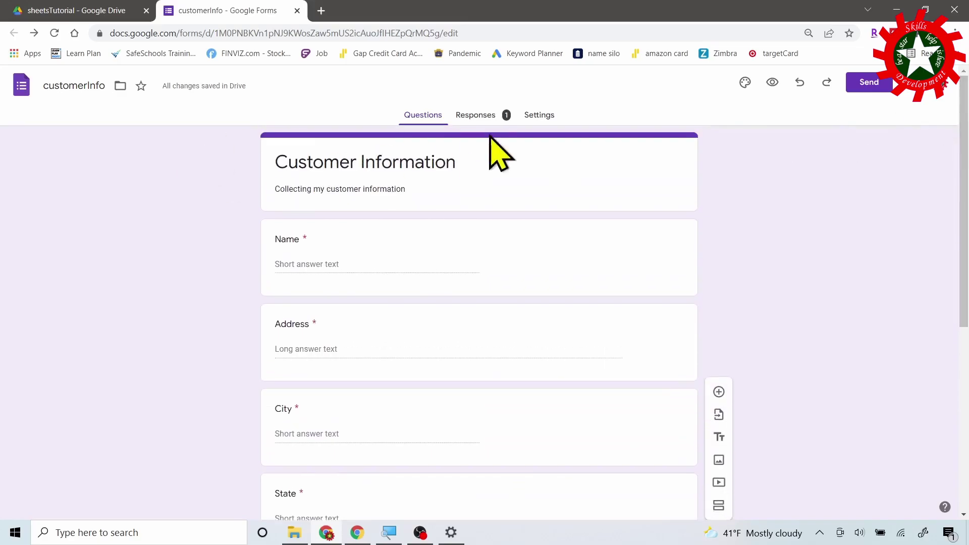
{"action": "left_click", "coordinate": [477, 115]}
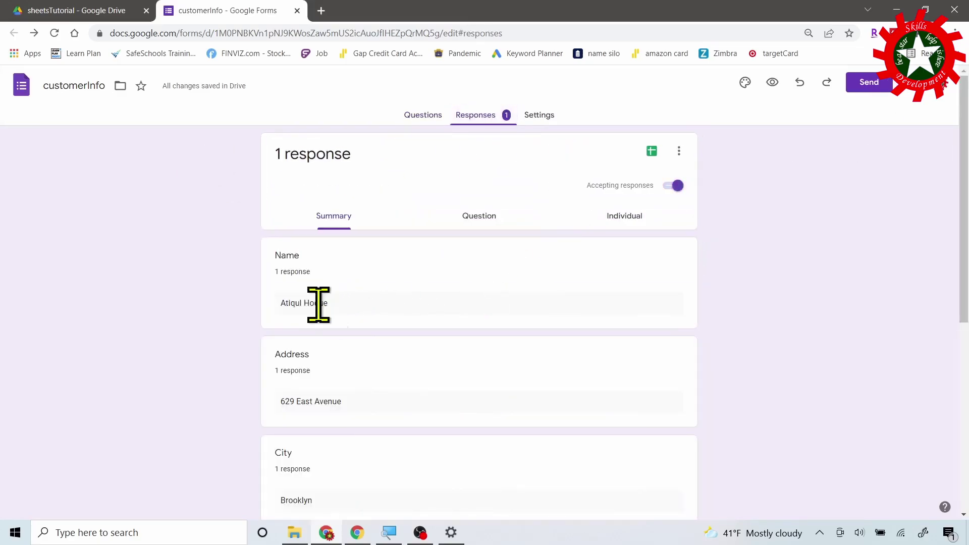
{"action": "scroll", "coordinate": [368, 348], "scroll_direction": "down", "scroll_amount": 2}
{"action": "scroll", "coordinate": [372, 357], "scroll_direction": "down", "scroll_amount": 5}
{"action": "scroll", "coordinate": [357, 363], "scroll_direction": "up", "scroll_amount": 5}
{"action": "scroll", "coordinate": [492, 348], "scroll_direction": "up", "scroll_amount": 3}
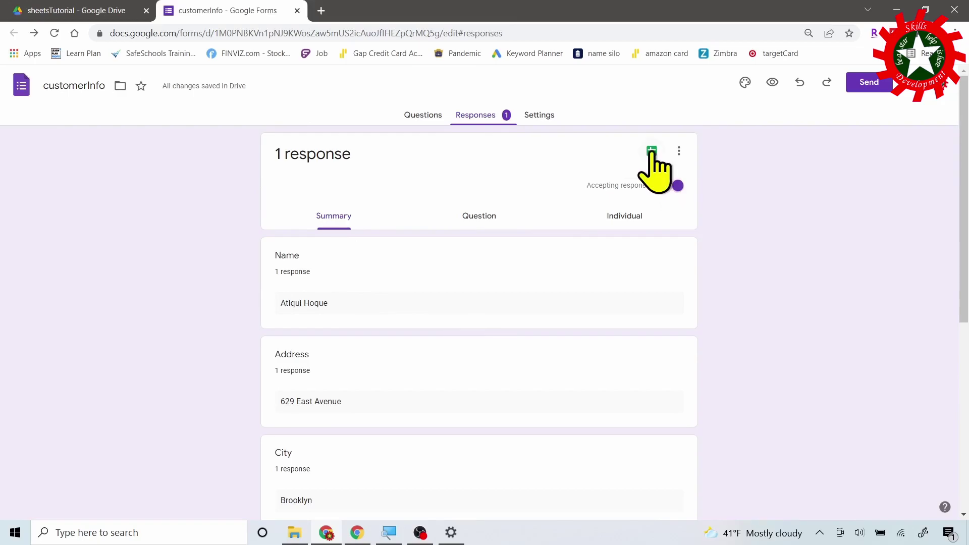
Link responses to a new spreadsheet, renamed from 'customerInfo (Responses)' to 'customerInfo'.
{"action": "left_click", "coordinate": [652, 152]}
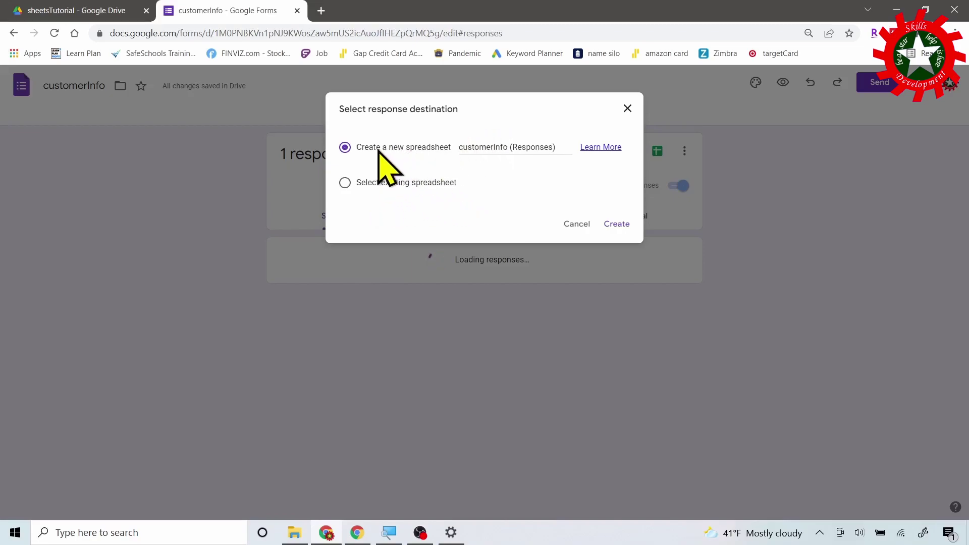
{"action": "left_click", "coordinate": [509, 152]}
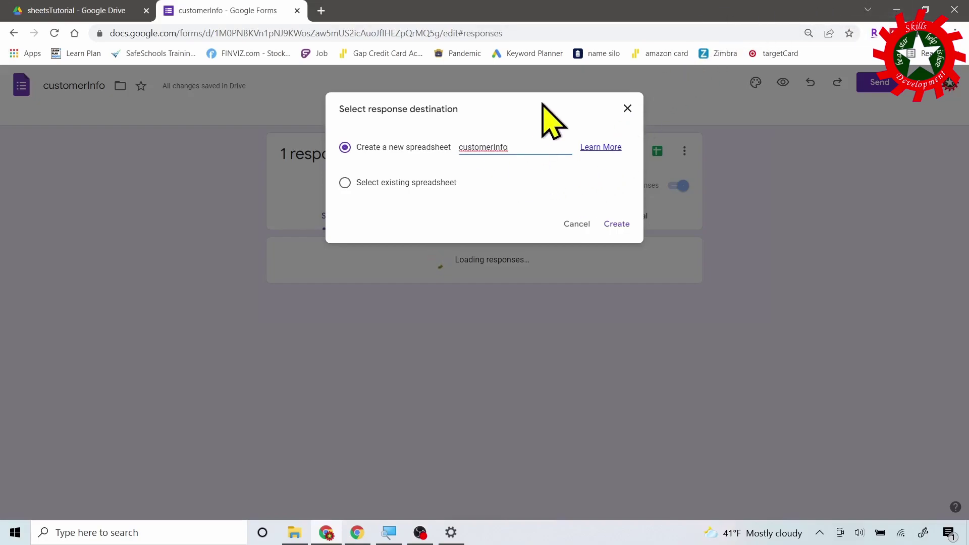
{"action": "left_click", "coordinate": [620, 225]}
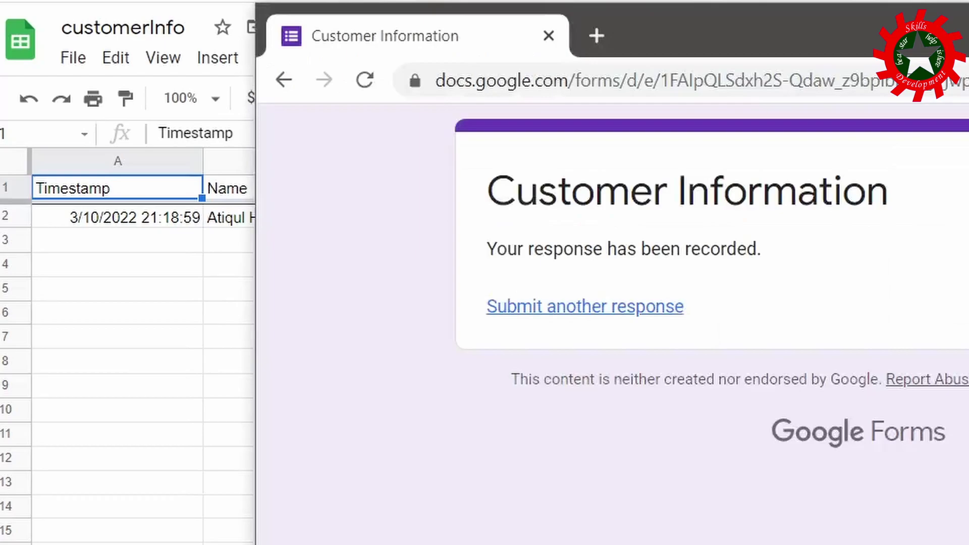
Start another response and enter the customer's name, street address, city and state.
{"action": "left_click", "coordinate": [548, 305]}
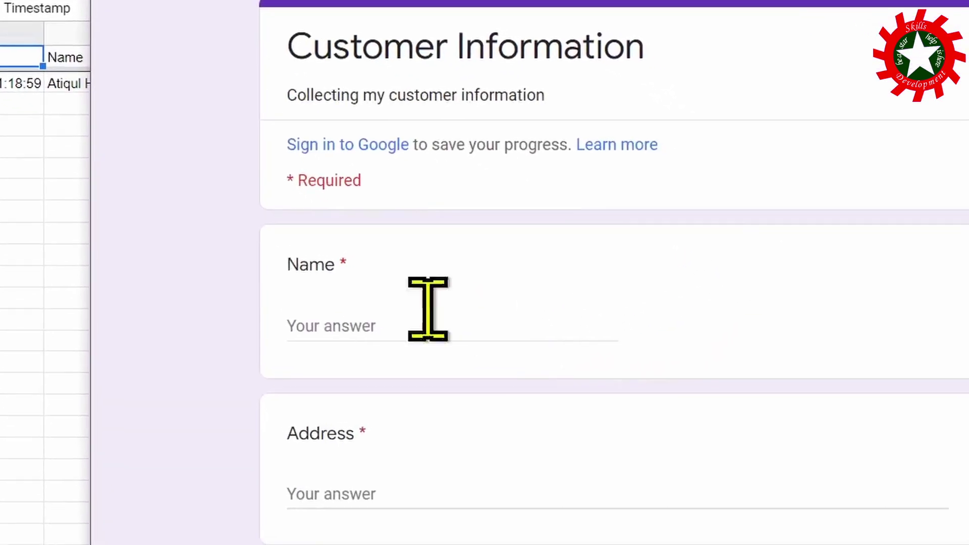
{"action": "left_click", "coordinate": [445, 403]}
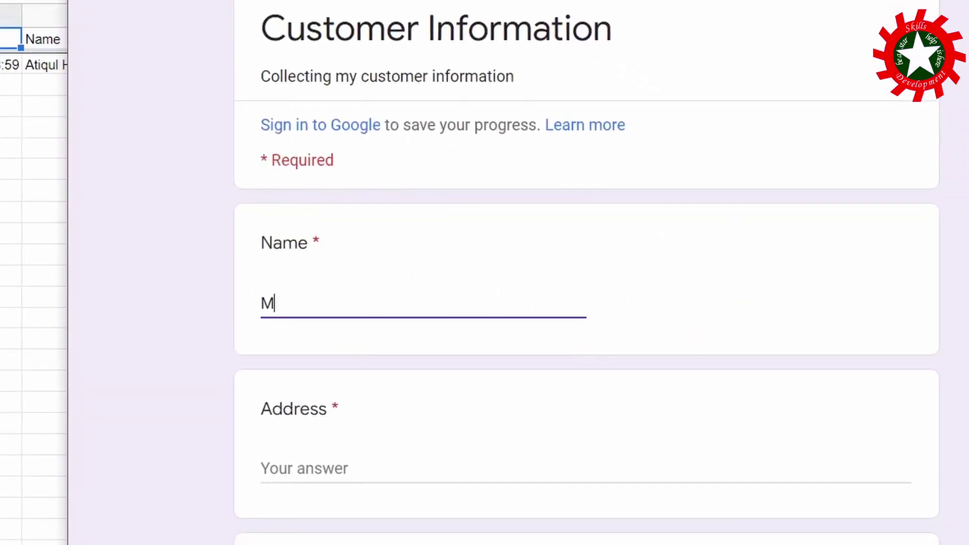
{"action": "key", "text": "Tab"}
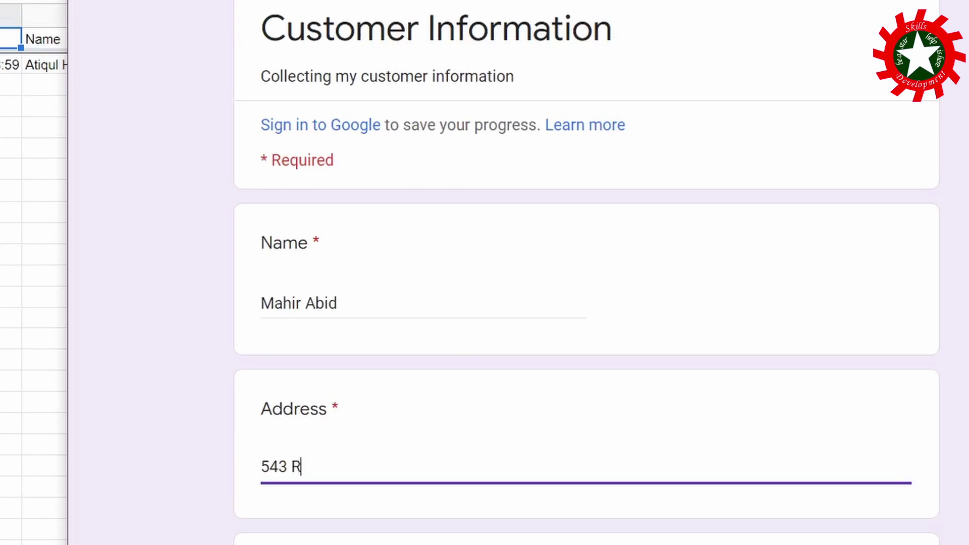
{"action": "key", "text": "Tab"}
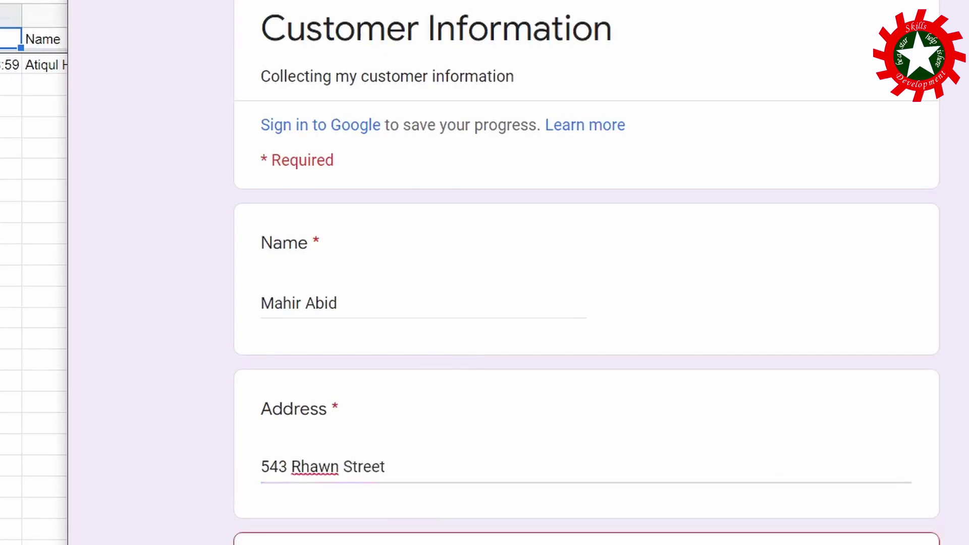
{"action": "type", "text": "Phil"}
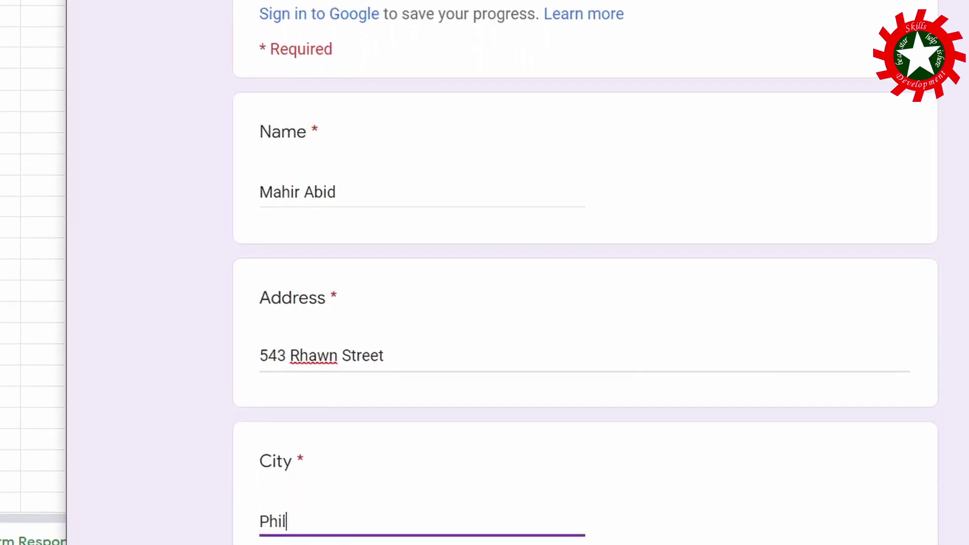
{"action": "type", "text": "adelphi"}
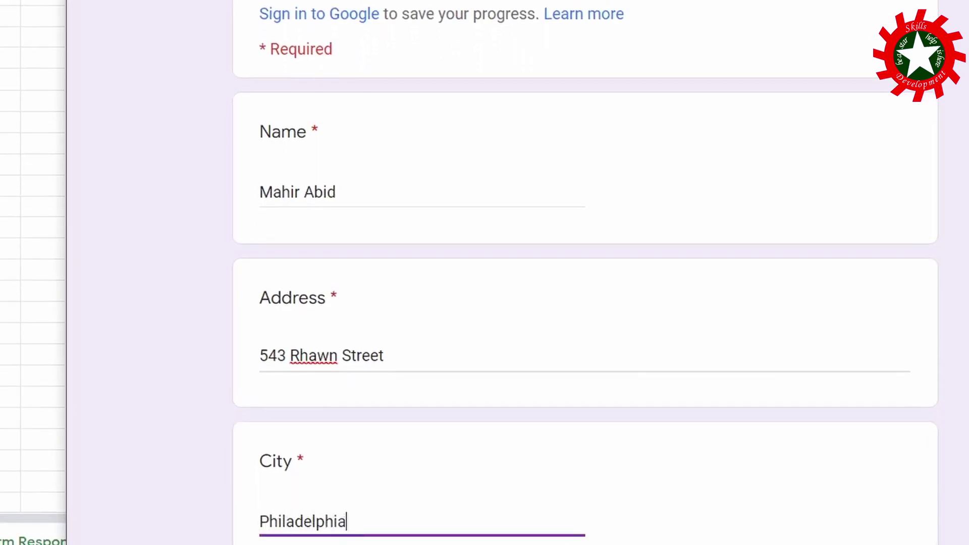
{"action": "type", "text": "a"}
{"action": "key", "text": "Tab"}
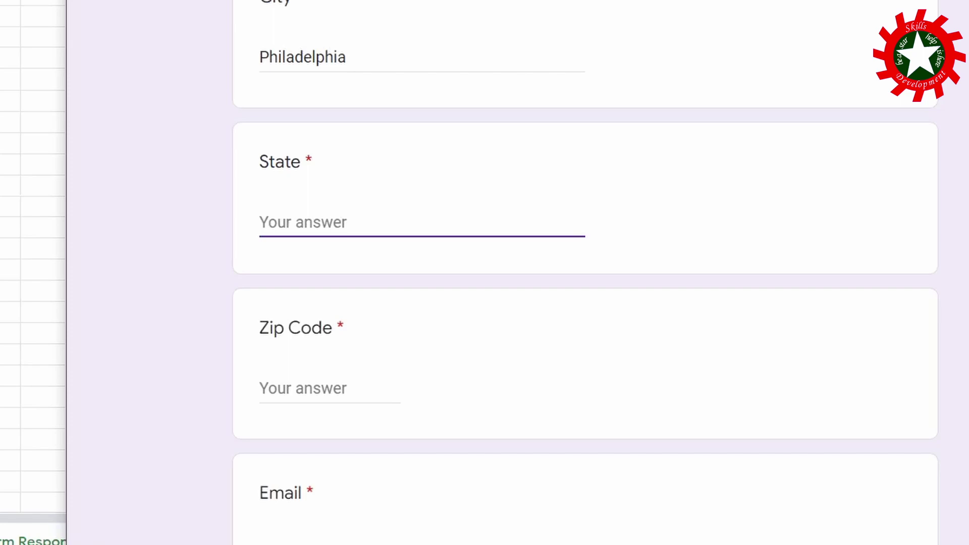
{"action": "key", "text": "Tab"}
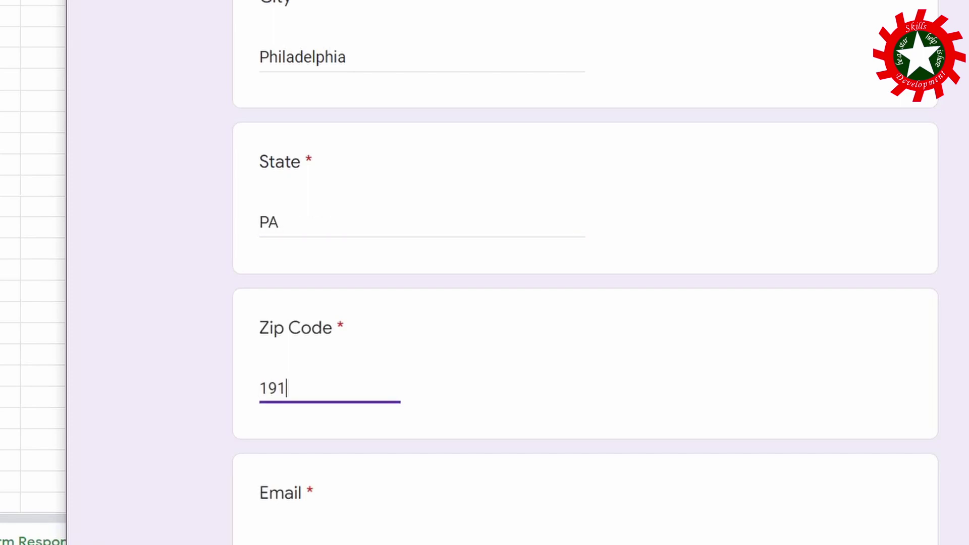
Enter the customer's email address and submit the second test response.
{"action": "scroll", "coordinate": [525, 317], "scroll_direction": "down", "scroll_amount": 5}
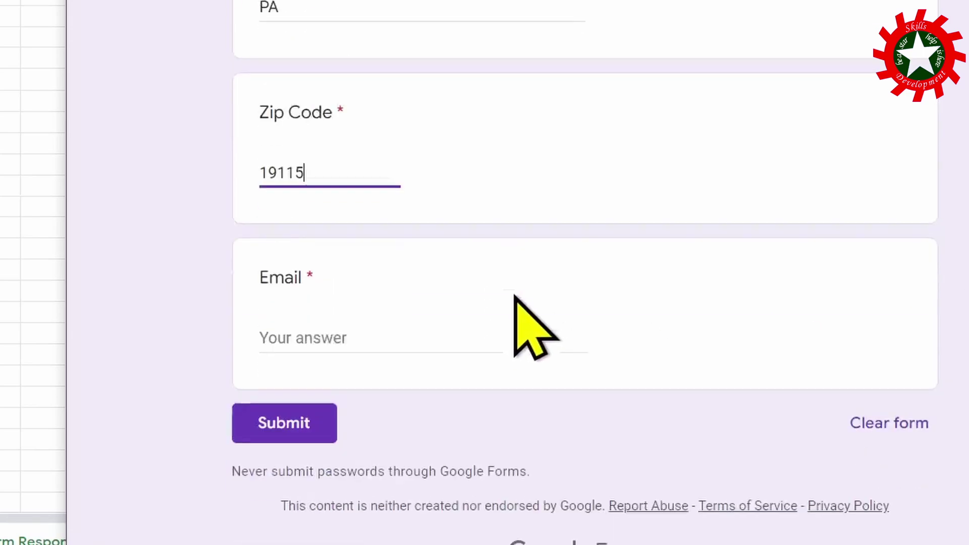
{"action": "left_click", "coordinate": [374, 315]}
{"action": "left_click", "coordinate": [373, 325]}
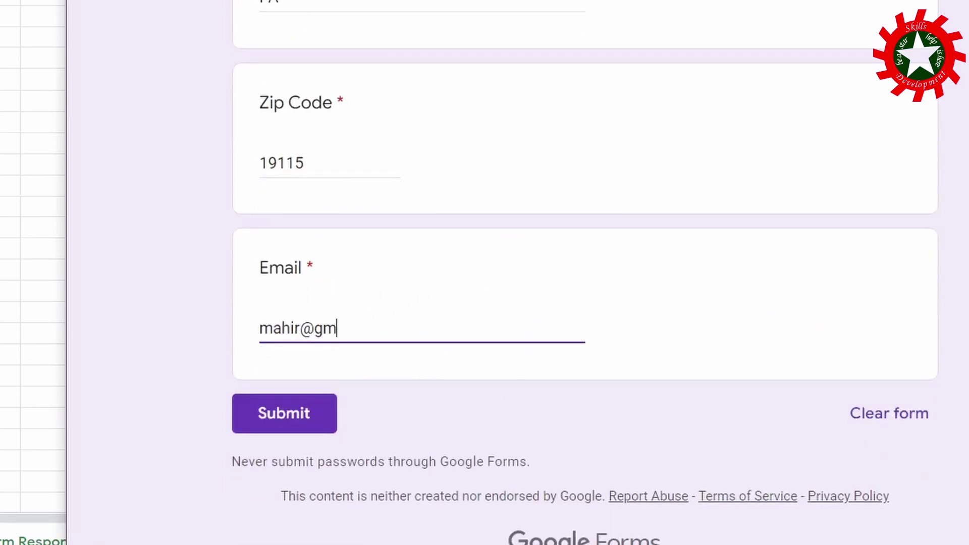
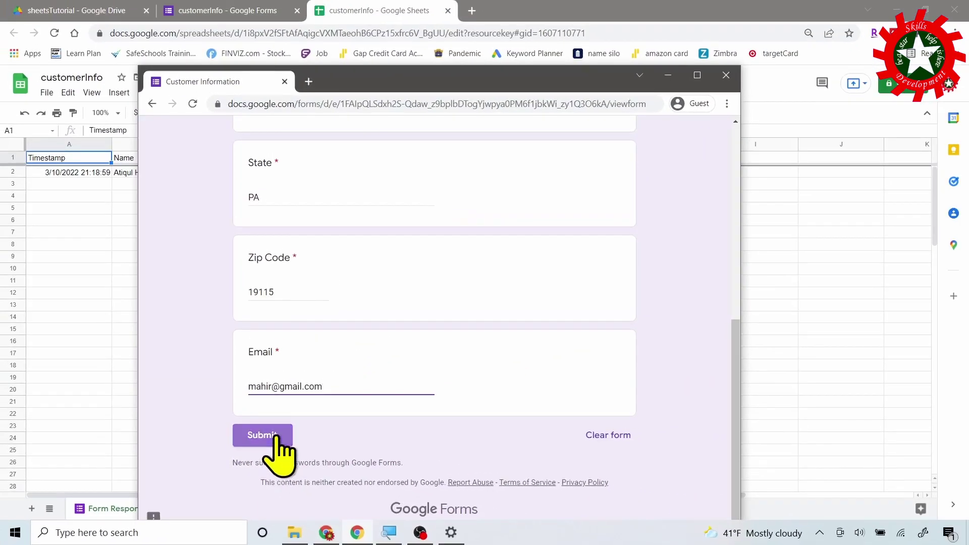
{"action": "left_click", "coordinate": [277, 435]}
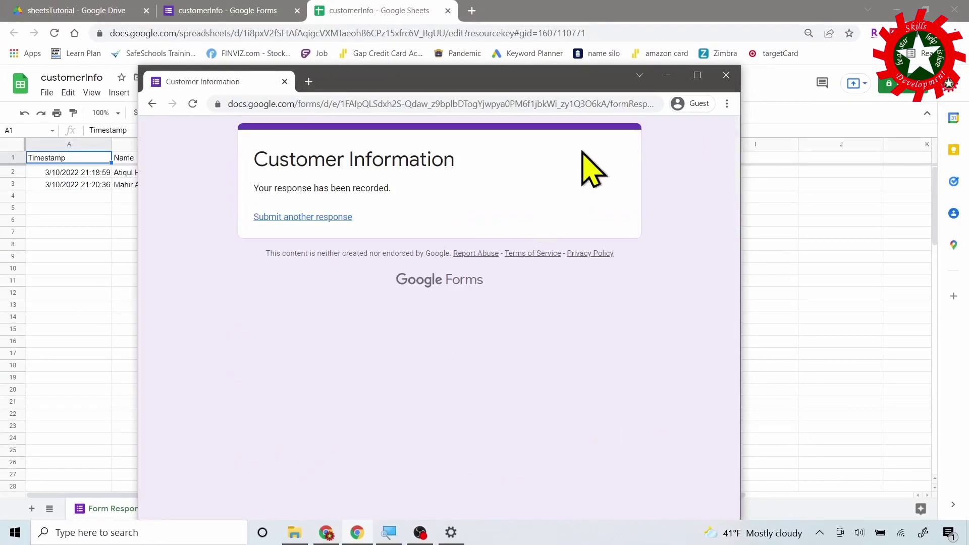
Minimize the guest form to check both rows in the customerInfo sheet, then return to the form.
{"action": "left_click", "coordinate": [669, 76]}
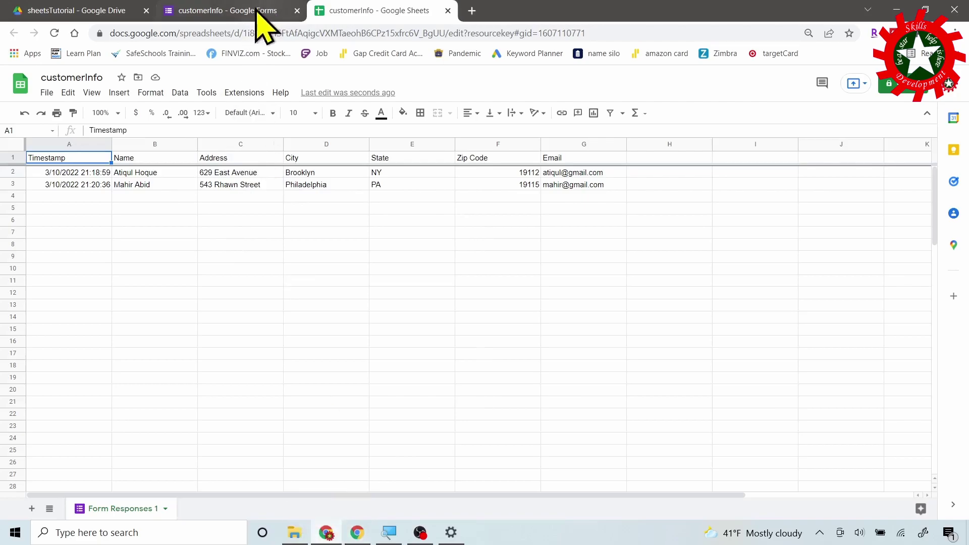
{"action": "left_click", "coordinate": [247, 11]}
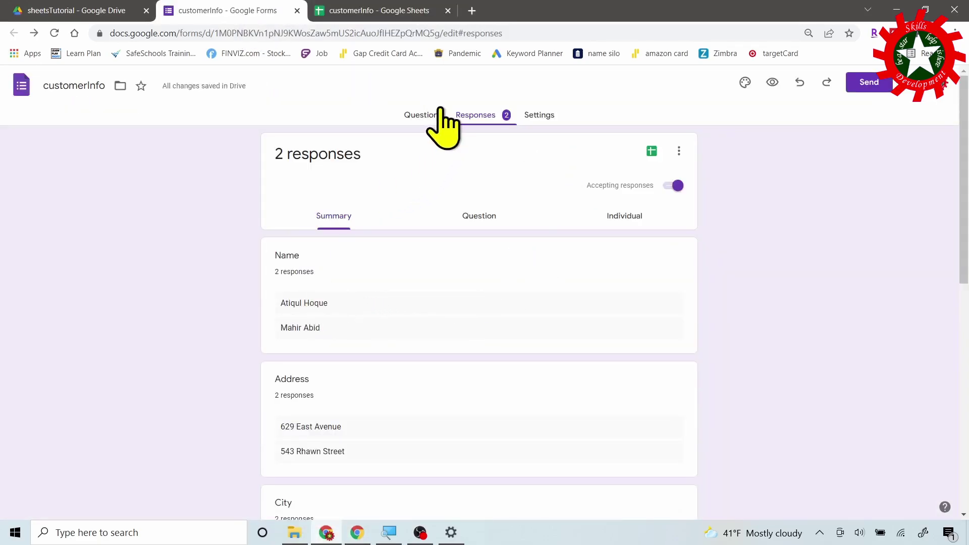
Confirm the Address question stays Paragraph type, then switch to the customerInfo spreadsheet.
{"action": "left_click", "coordinate": [421, 116]}
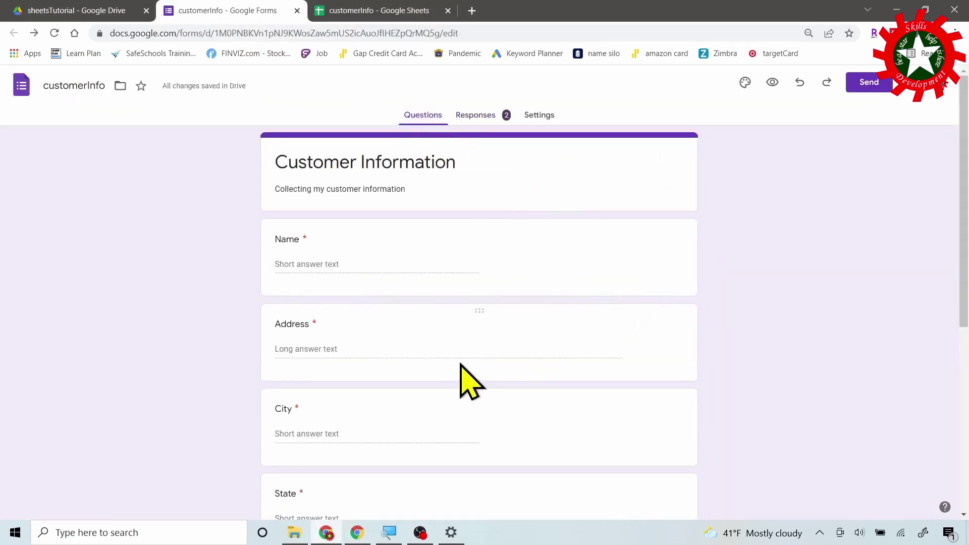
{"action": "left_click", "coordinate": [522, 351]}
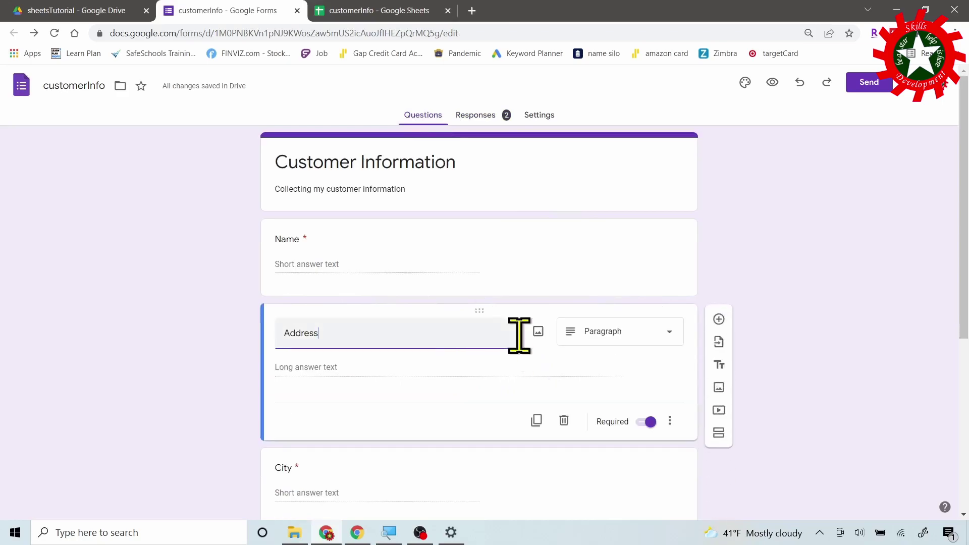
{"action": "left_click", "coordinate": [672, 331]}
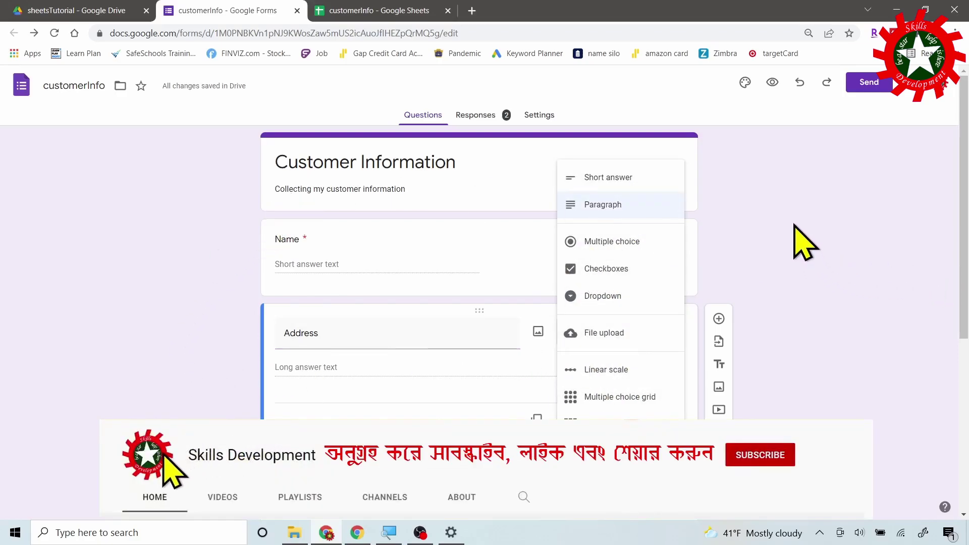
{"action": "left_click", "coordinate": [801, 239]}
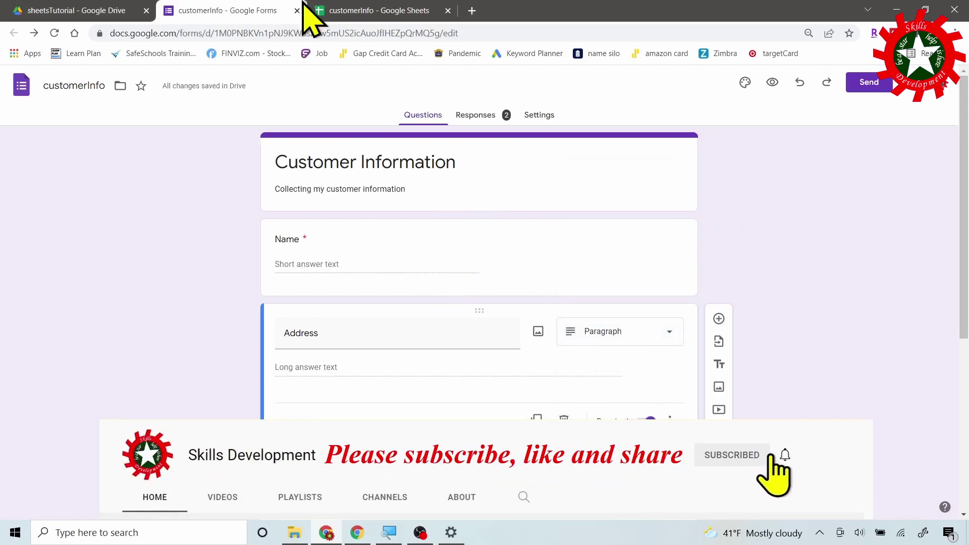
{"action": "left_click", "coordinate": [386, 10]}
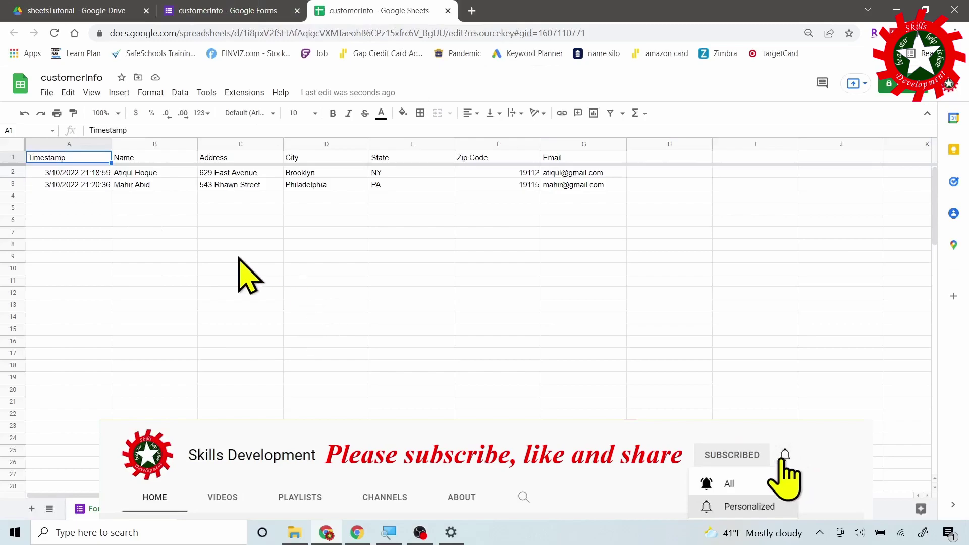